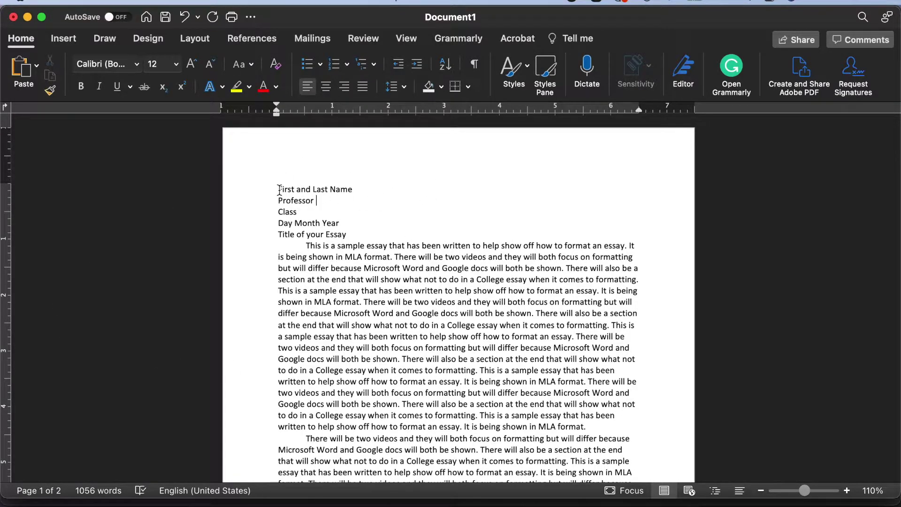
# Change the font of the entire essay to Times New Roman.
pyautogui.moveTo(283, 192); pyautogui.dragTo(511, 418)
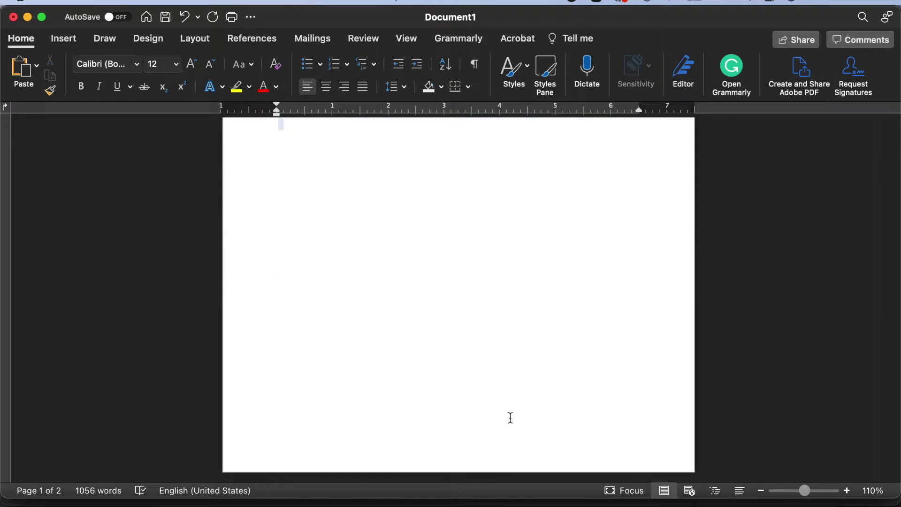
pyautogui.moveTo(516, 317); pyautogui.dragTo(516, 316)
pyautogui.scroll(15, 516, 317)
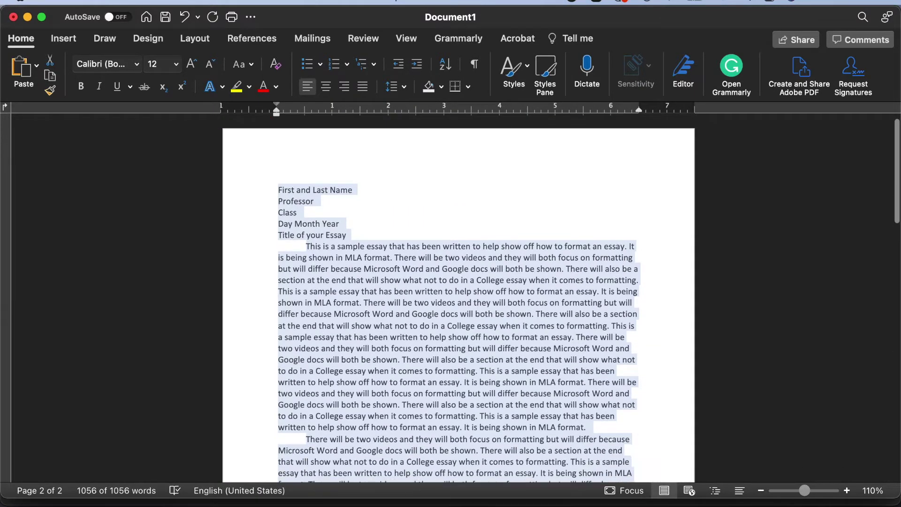
pyautogui.click(136, 64)
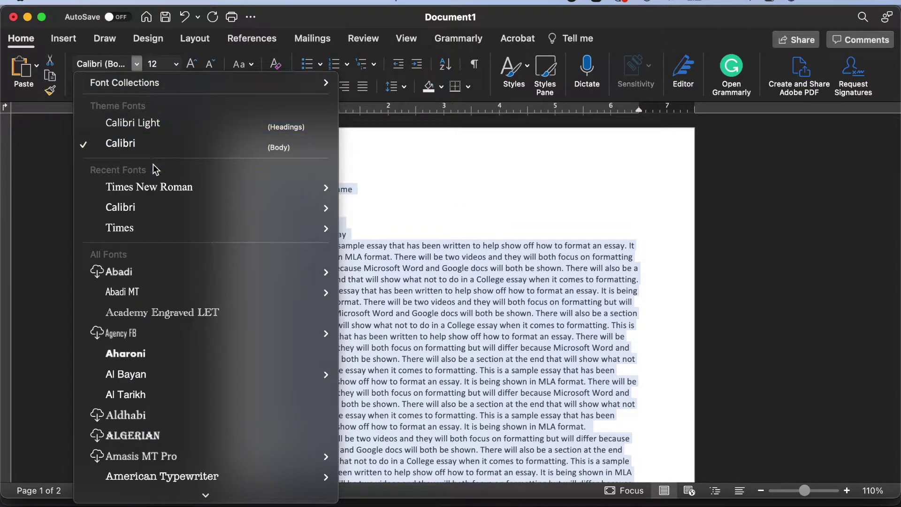
pyautogui.click(172, 188)
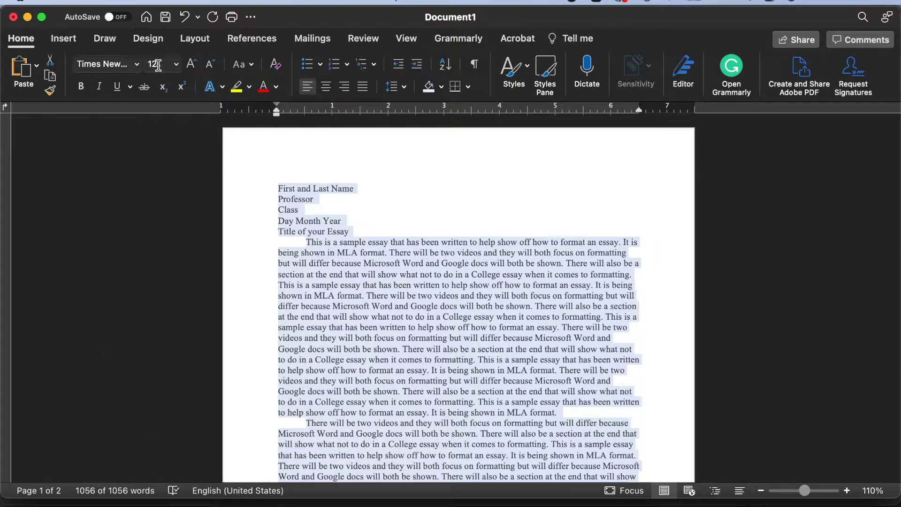
pyautogui.click(392, 220)
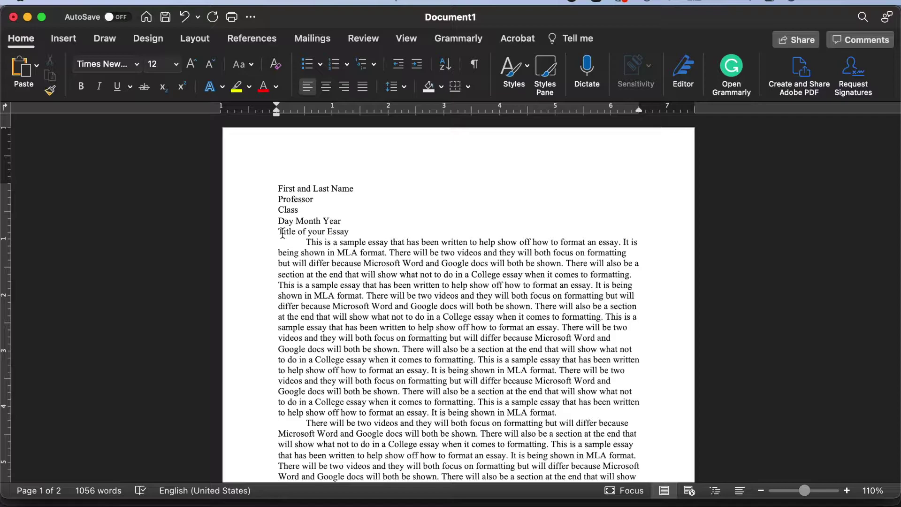
# Center the "Title of your Essay" line.
pyautogui.moveTo(280, 233); pyautogui.dragTo(415, 231)
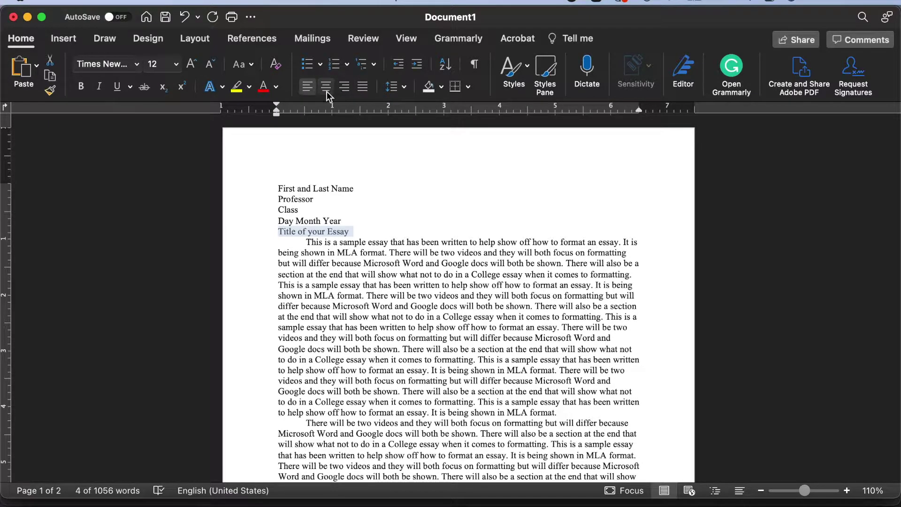
pyautogui.click(326, 87)
pyautogui.click(415, 222)
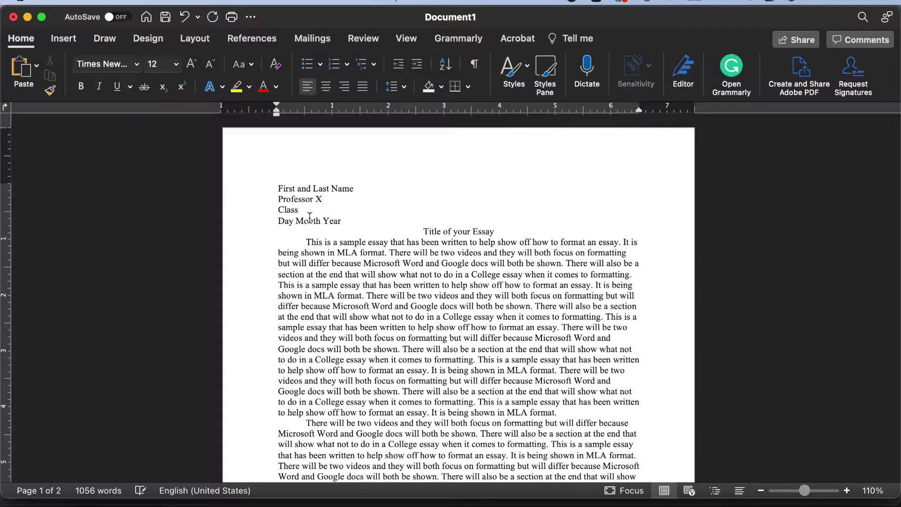
# Add "English 101" after Class and "16 July 2021" after Day Month Year in the essay heading.
pyautogui.write('Engl')
pyautogui.press('BackSpace')
pyautogui.write('16 Ju')
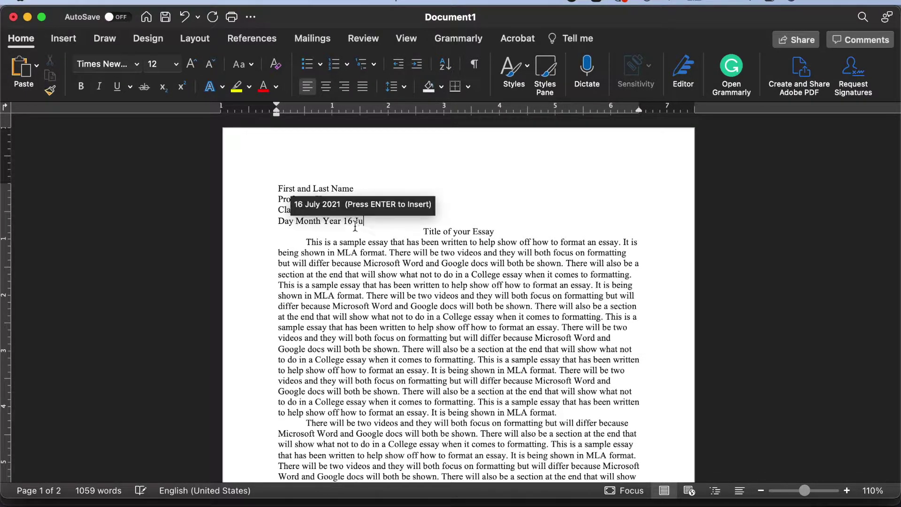
pyautogui.write('ly 2021')
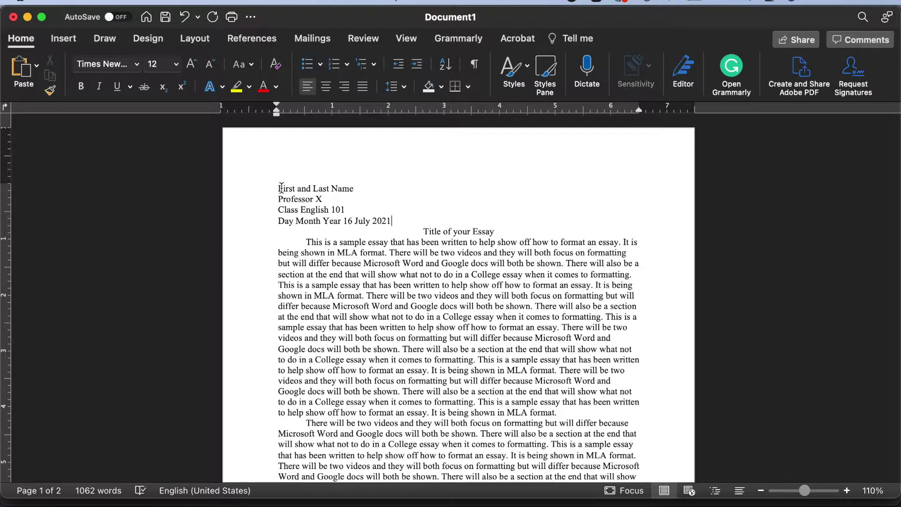
# Set the line spacing of the entire document to 2.0.
pyautogui.moveTo(278, 188); pyautogui.dragTo(467, 432)
pyautogui.scroll(20, 467, 433)
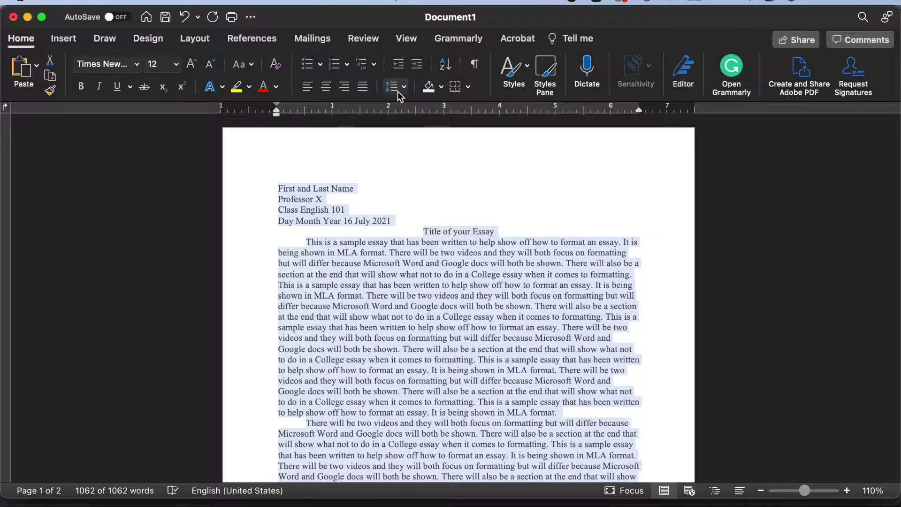
pyautogui.click(398, 92)
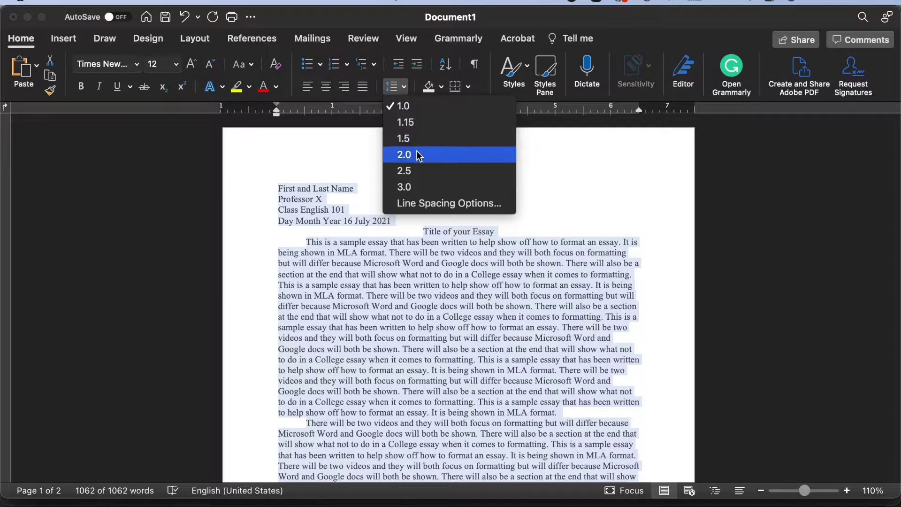
pyautogui.click(405, 155)
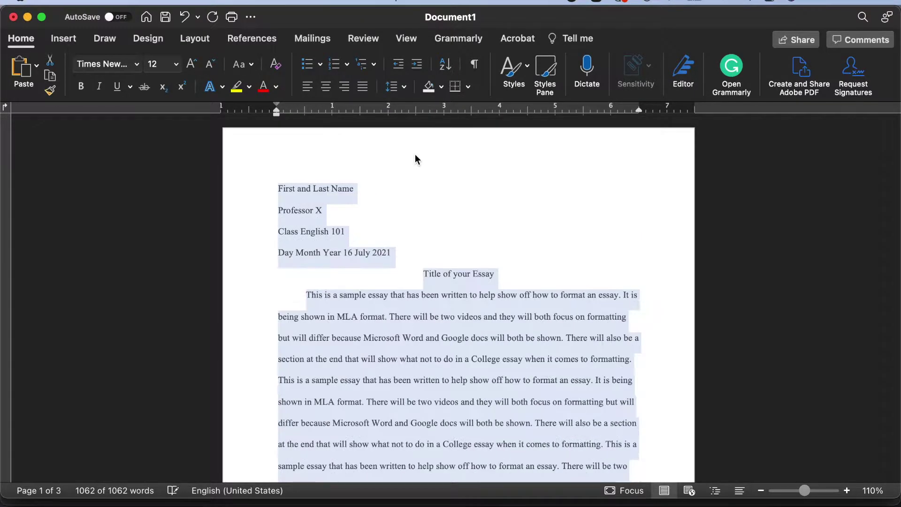
pyautogui.click(423, 221)
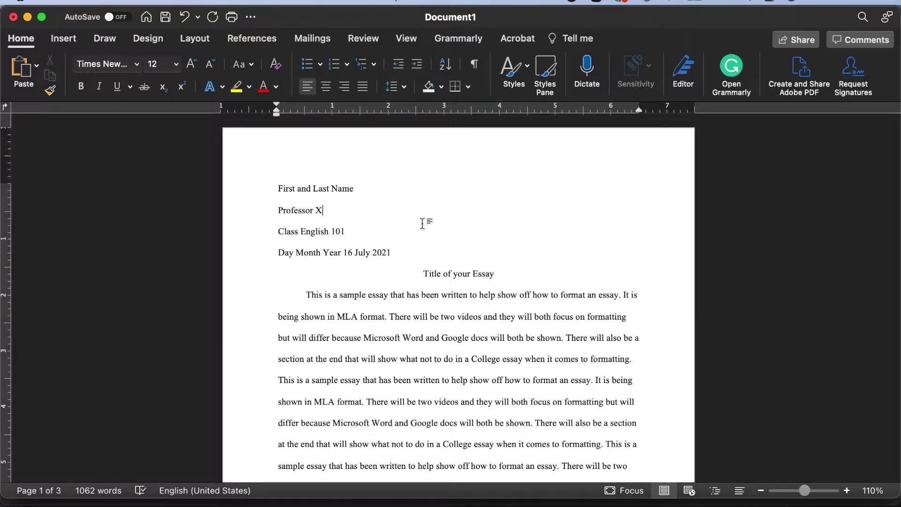
pyautogui.scroll(-1, 422, 222)
pyautogui.scroll(1, 422, 222)
pyautogui.doubleClick(646, 150)
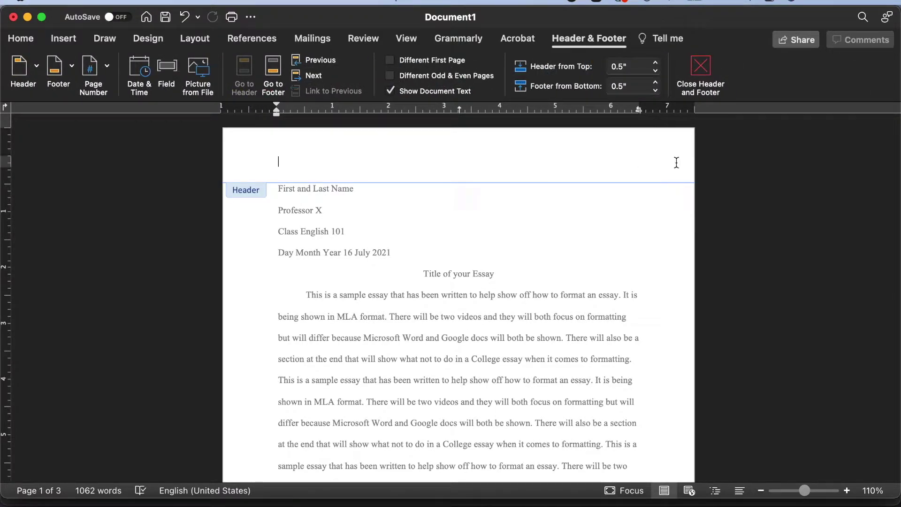
pyautogui.doubleClick(391, 220)
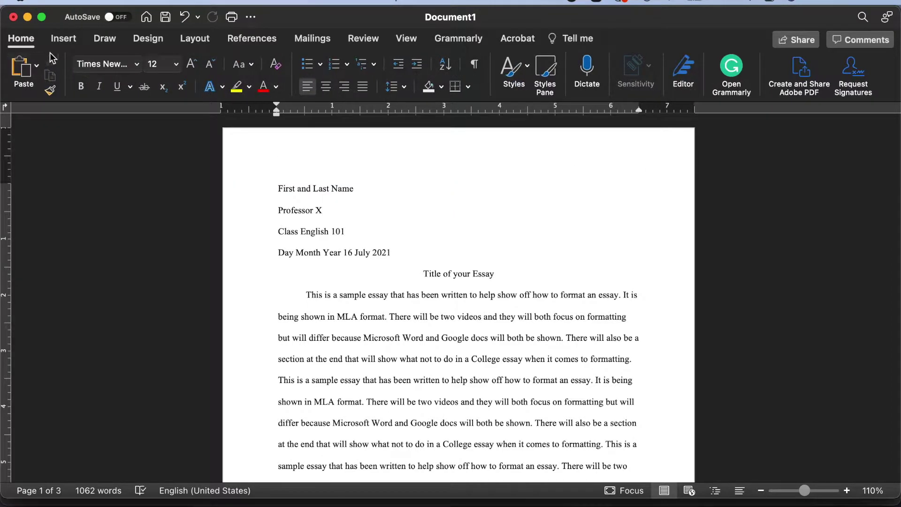
# Insert right-aligned page numbers at the top of the page (header), with the number shown on the first page.
pyautogui.click(63, 39)
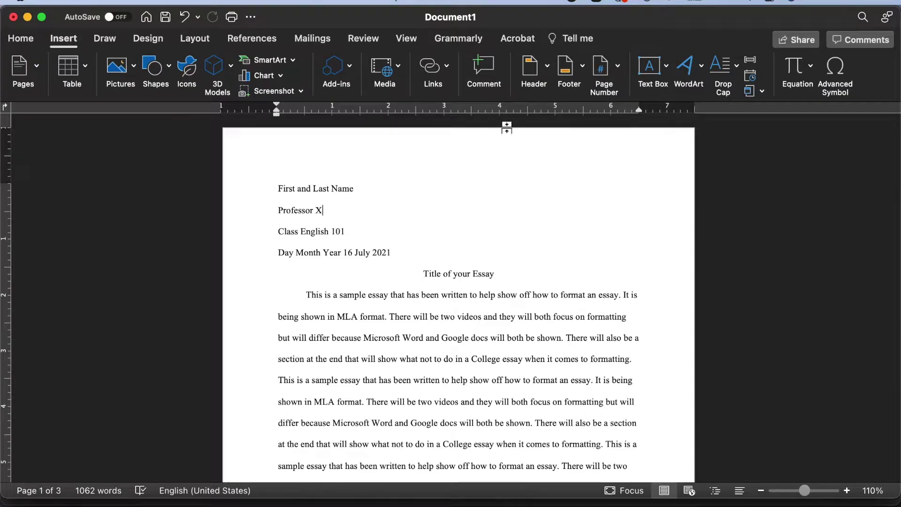
pyautogui.click(609, 77)
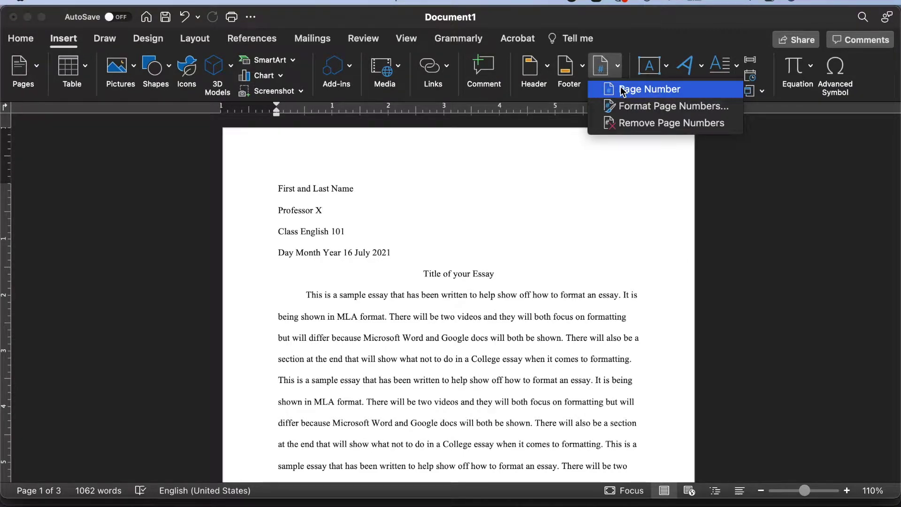
pyautogui.click(622, 90)
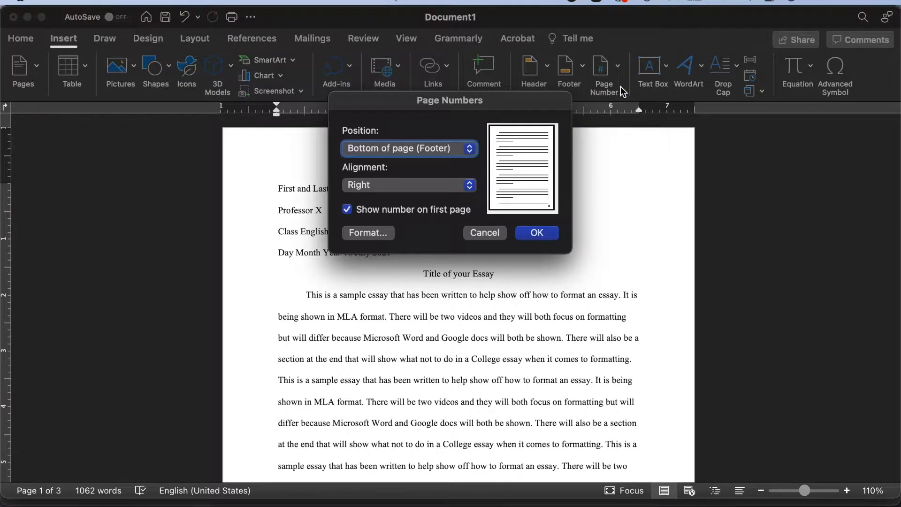
pyautogui.click(428, 150)
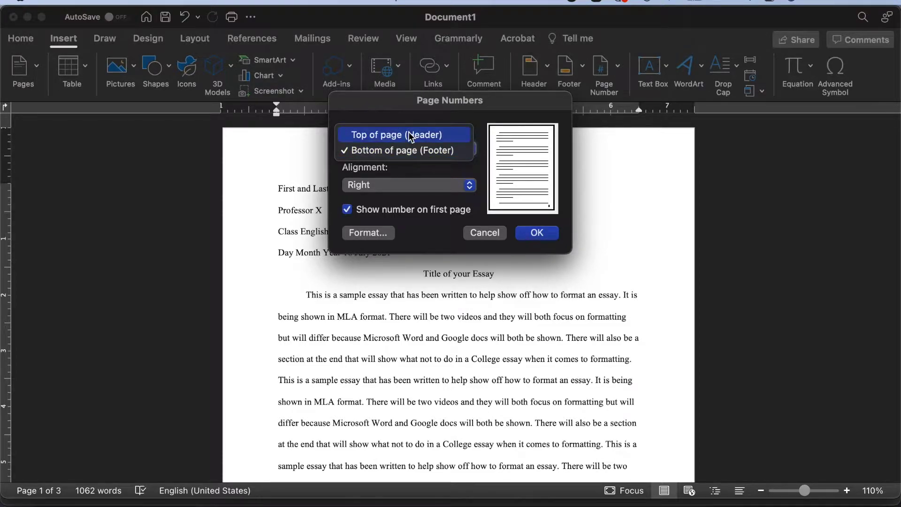
pyautogui.click(411, 135)
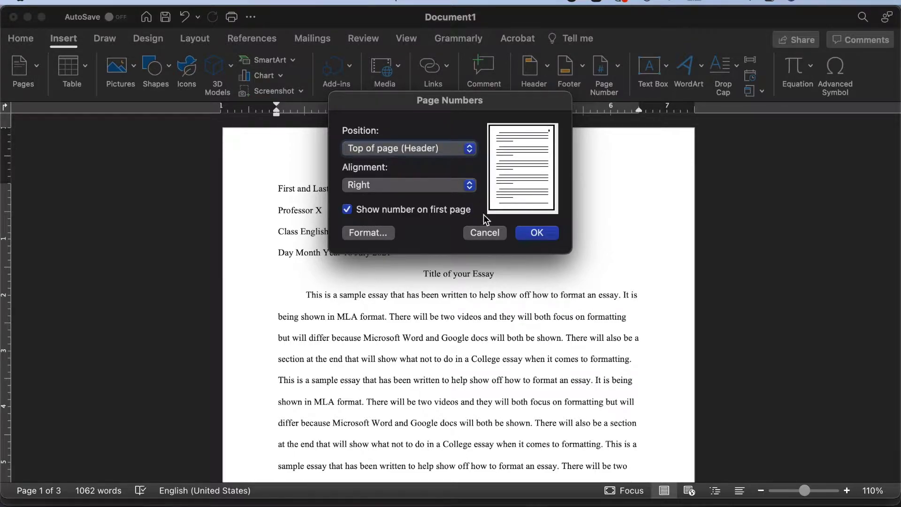
pyautogui.click(534, 237)
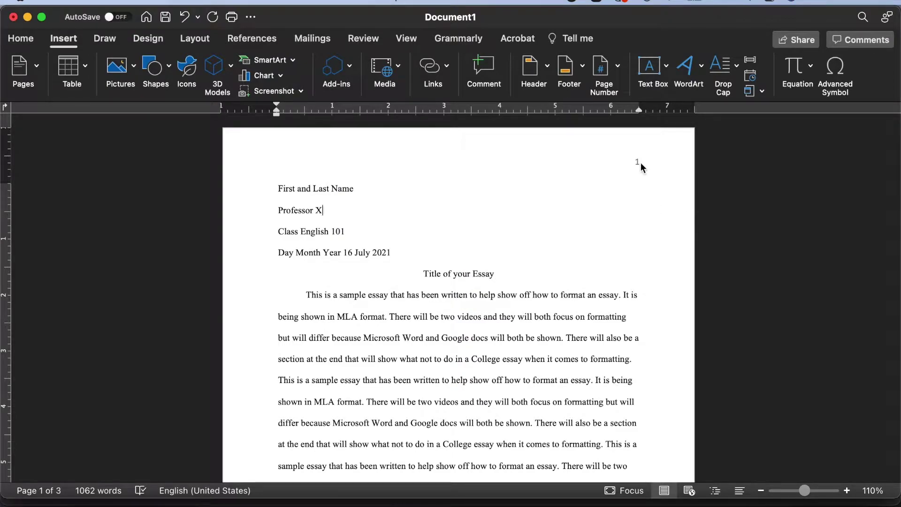
# Add the text "Last Name" before the page number in the header.
pyautogui.doubleClick(640, 162)
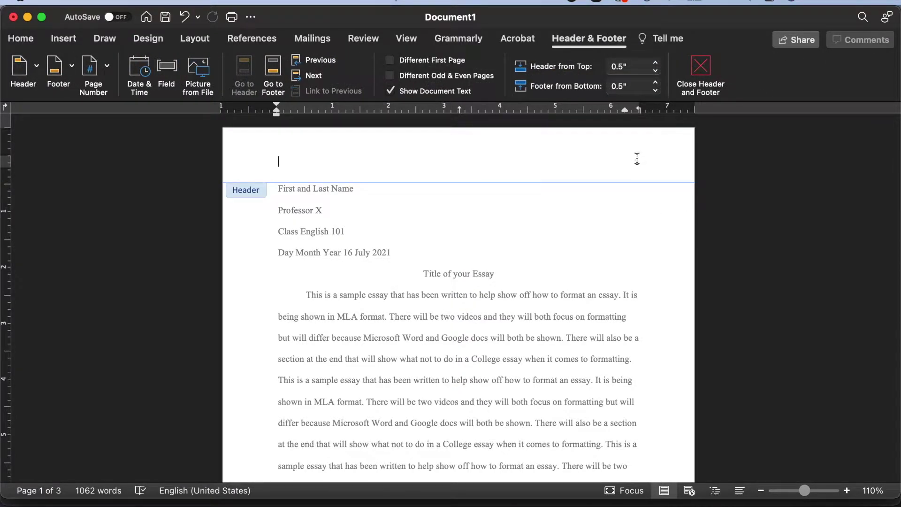
pyautogui.click(637, 160)
pyautogui.click(637, 188)
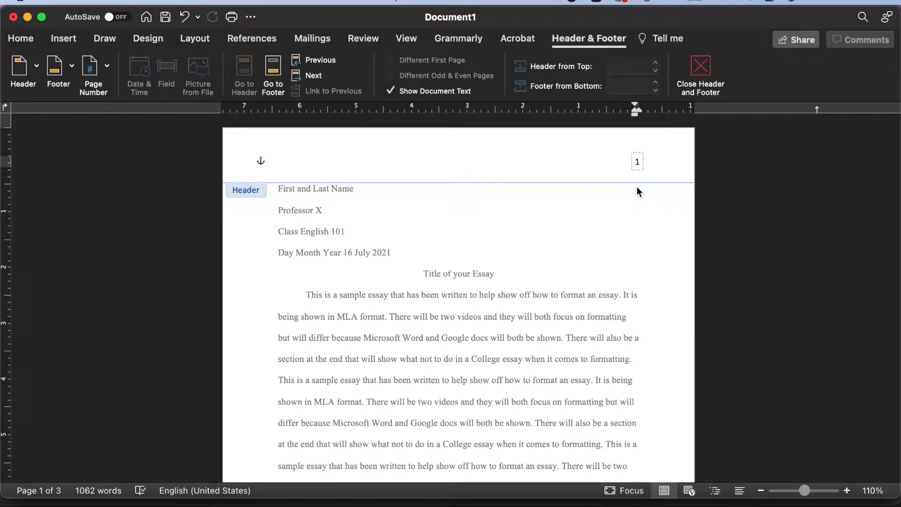
pyautogui.write('Last name')
pyautogui.press('BackSpace')
pyautogui.press('BackSpace')
pyautogui.press('BackSpace')
pyautogui.press('BackSpace')
pyautogui.write('Name')
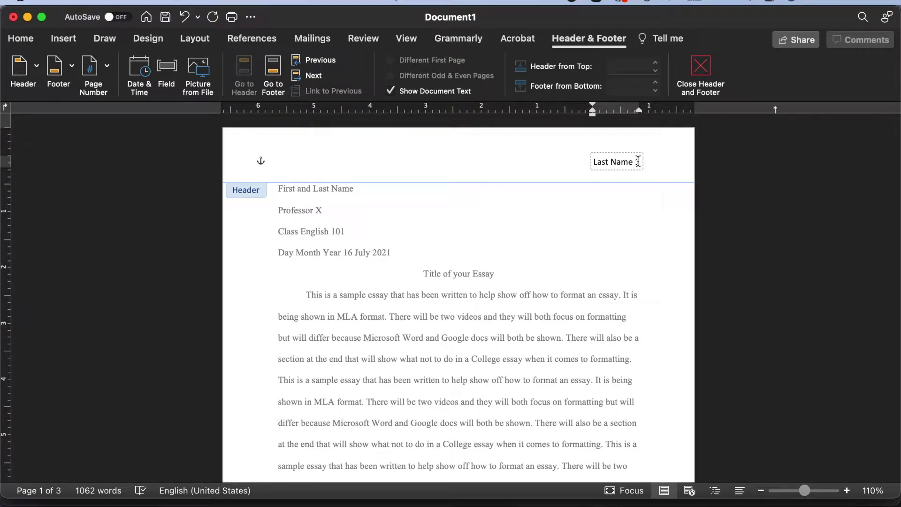
# Change the header's last name and page number to Times New Roman and return to the document body.
pyautogui.moveTo(638, 161); pyautogui.dragTo(594, 162)
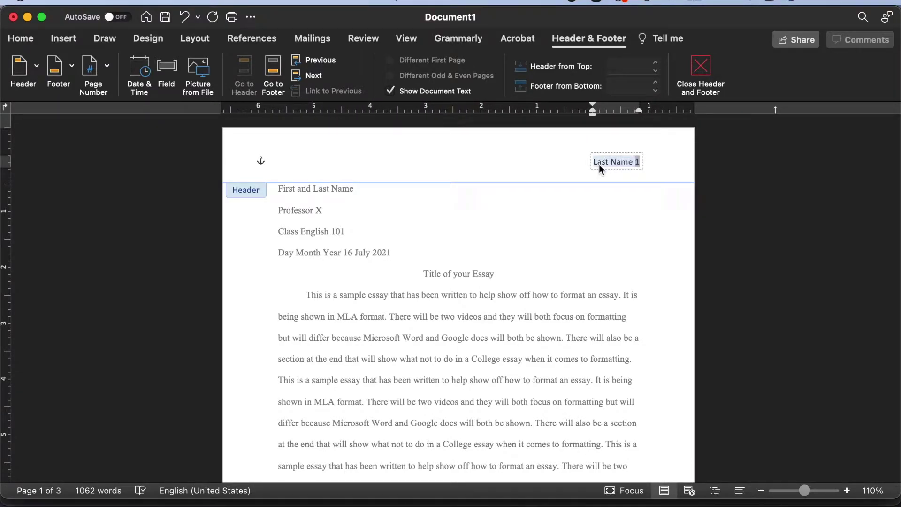
pyautogui.click(21, 39)
pyautogui.click(123, 65)
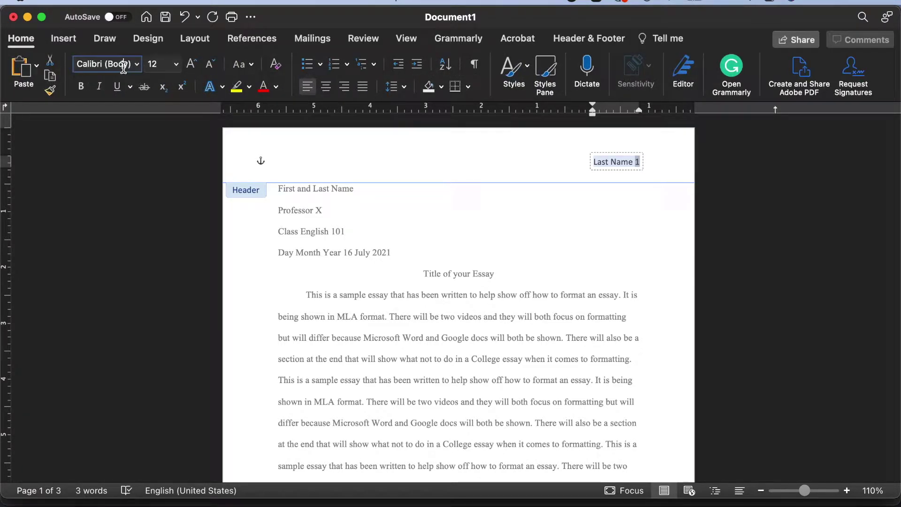
pyautogui.click(136, 65)
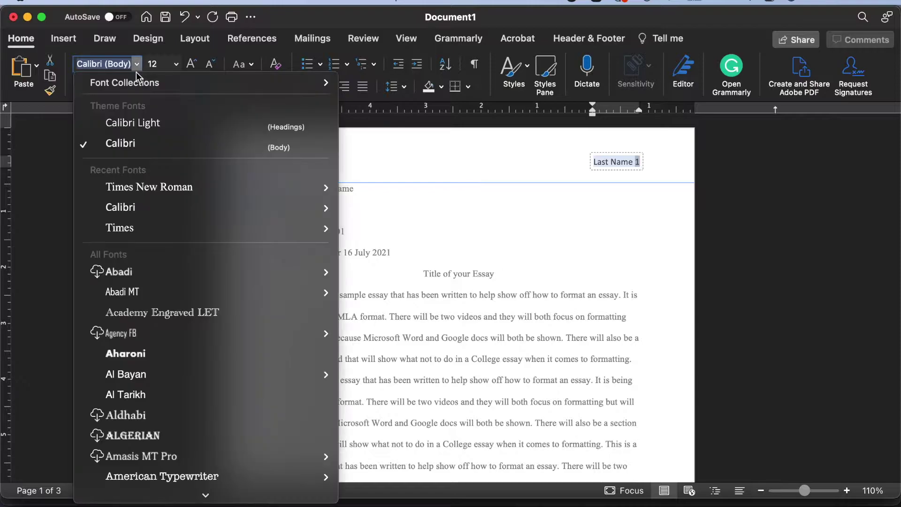
pyautogui.click(147, 188)
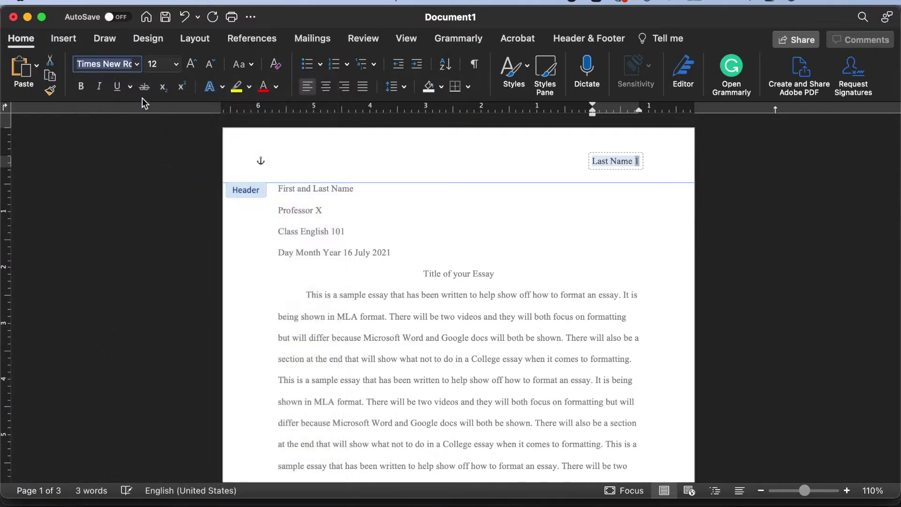
pyautogui.doubleClick(516, 216)
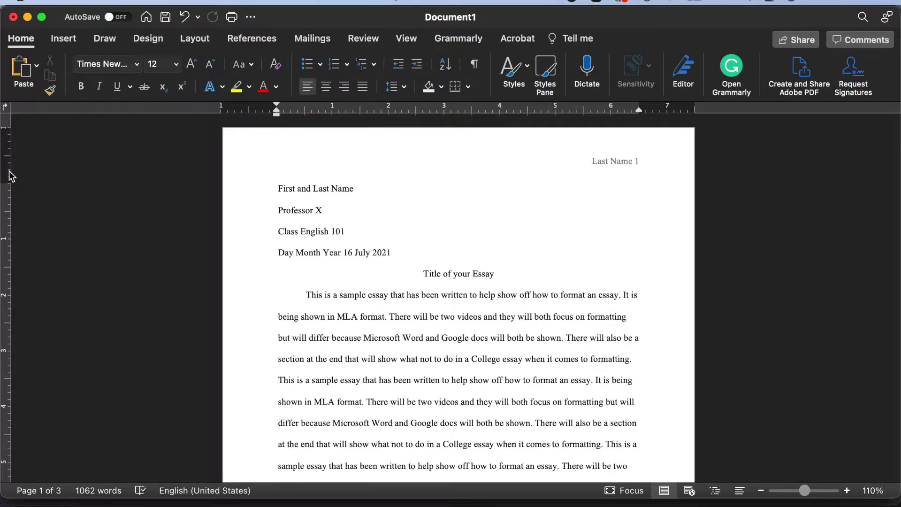
# Apply the Normal page margins, with 1" on every side.
pyautogui.click(191, 45)
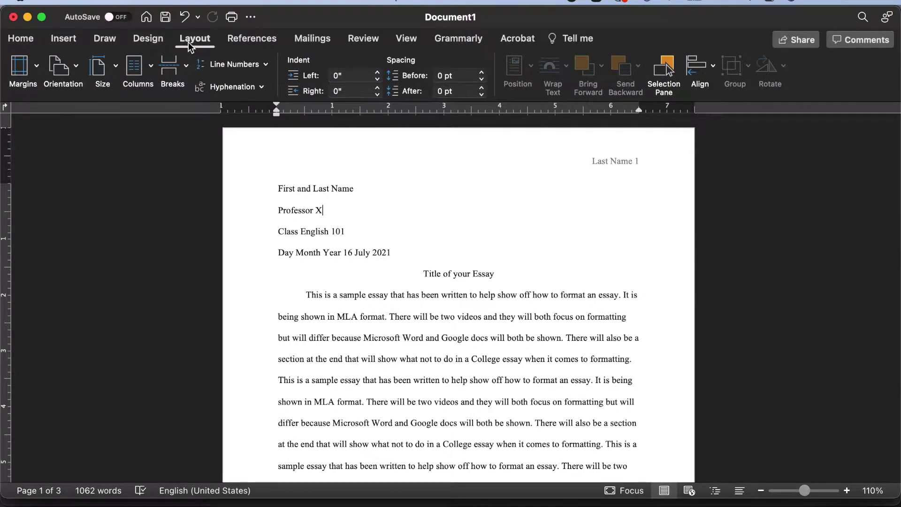
pyautogui.click(20, 65)
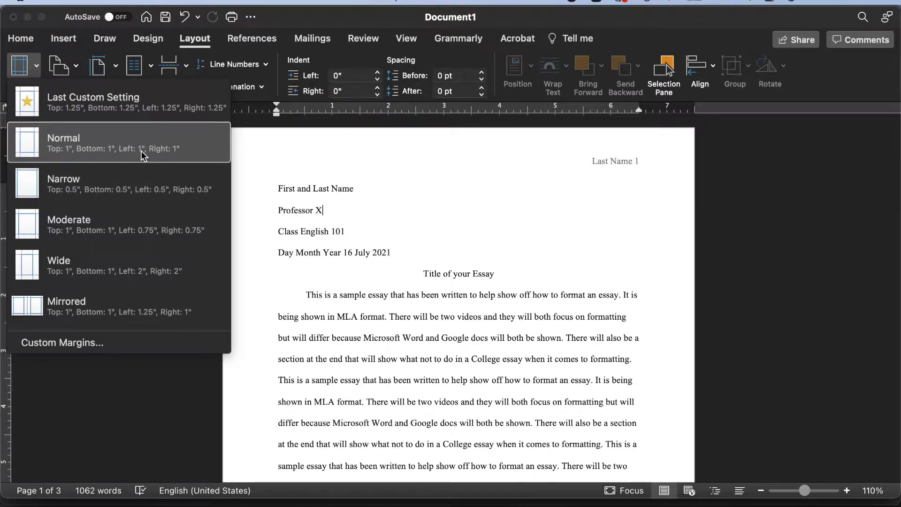
pyautogui.click(168, 151)
# Set a custom bottom margin of 0.9" for the whole document.
pyautogui.click(34, 64)
pyautogui.click(88, 347)
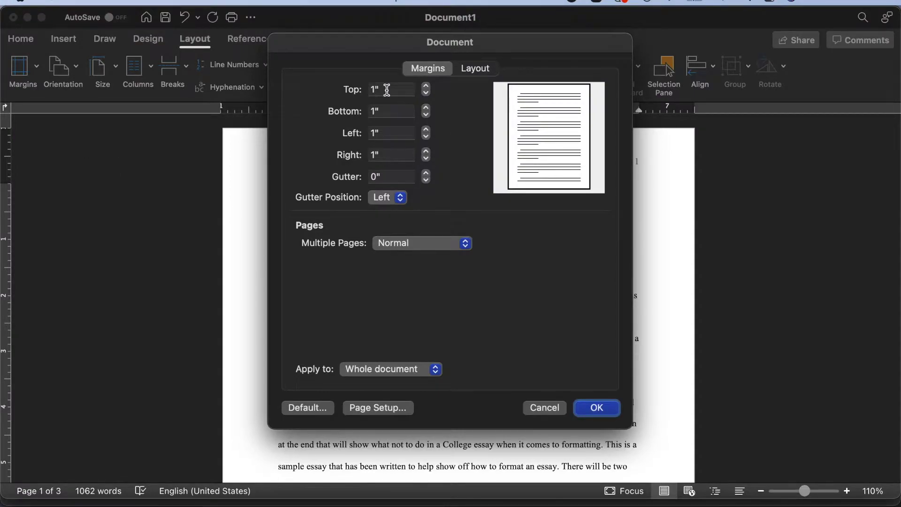
pyautogui.moveTo(482, 44); pyautogui.dragTo(489, 65)
pyautogui.click(488, 89)
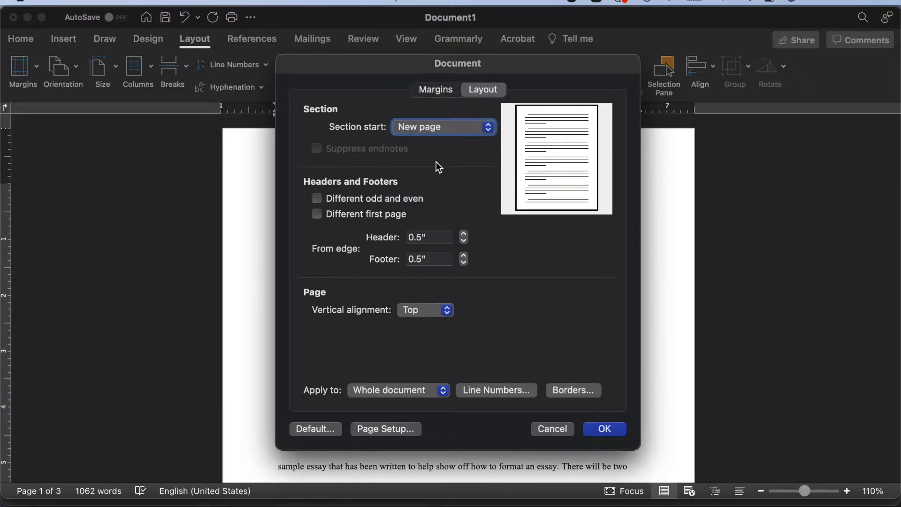
pyautogui.click(441, 94)
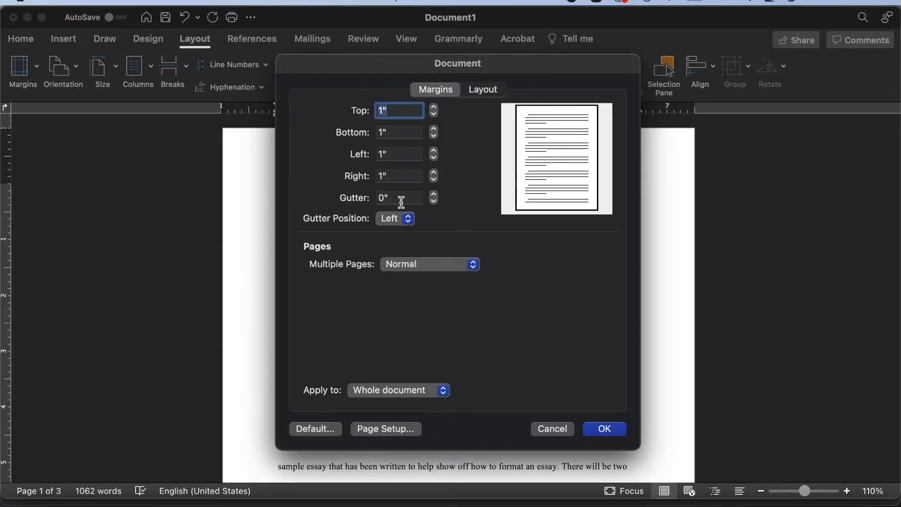
pyautogui.click(383, 131)
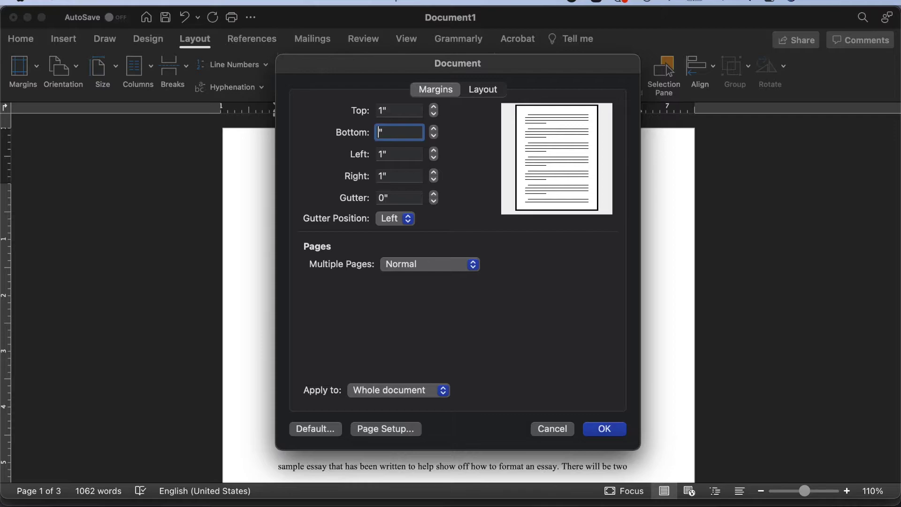
pyautogui.write('.9')
pyautogui.click(602, 428)
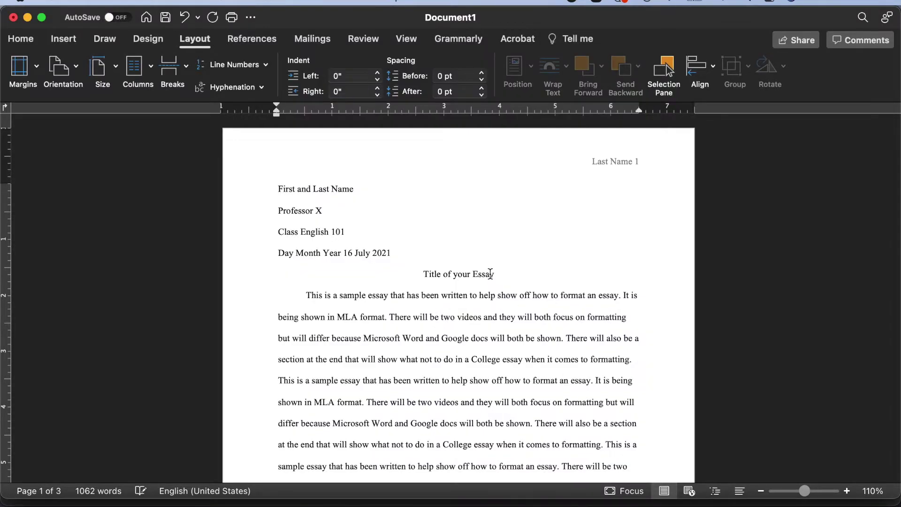
# Set the whole document's custom bottom margin back to 1".
pyautogui.scroll(-10, 490, 273)
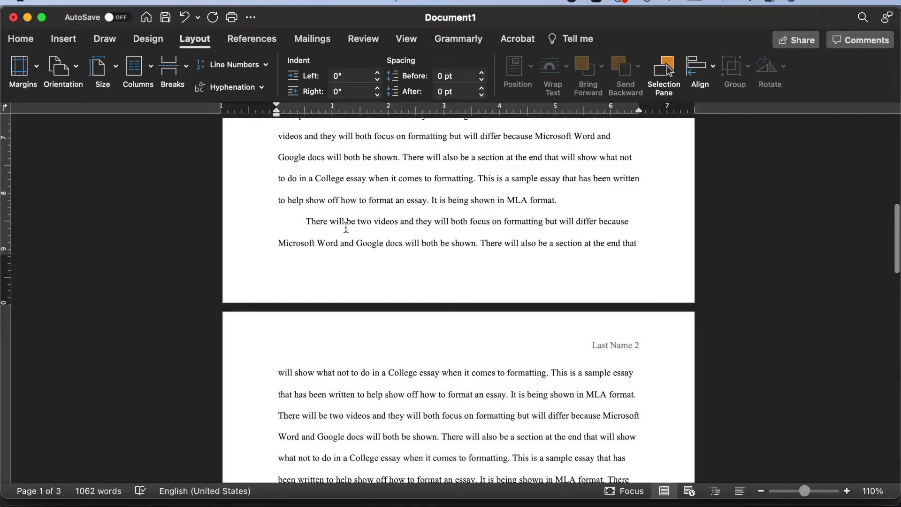
pyautogui.scroll(-12, 359, 300)
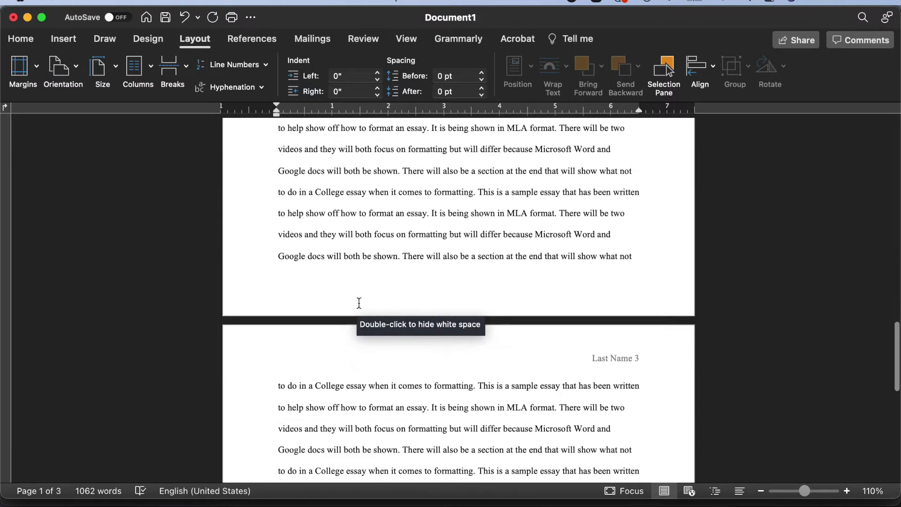
pyautogui.scroll(12, 352, 243)
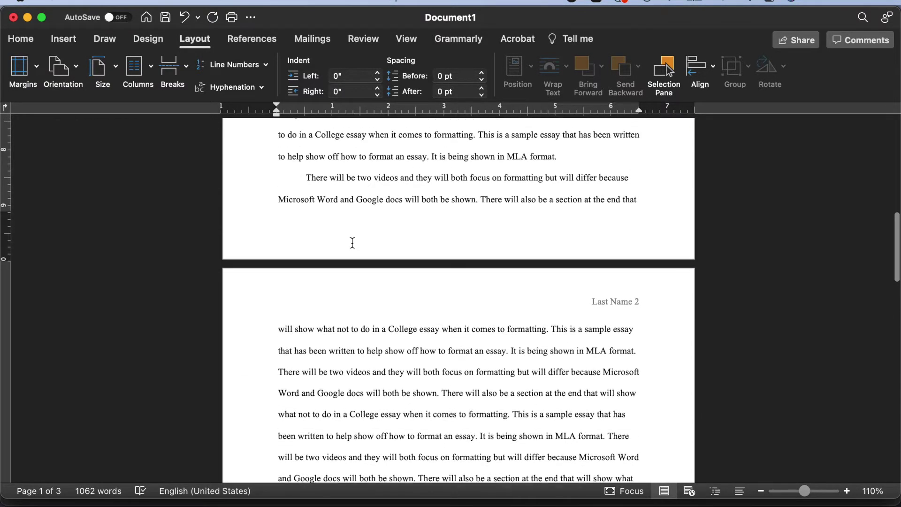
pyautogui.scroll(-12, 380, 306)
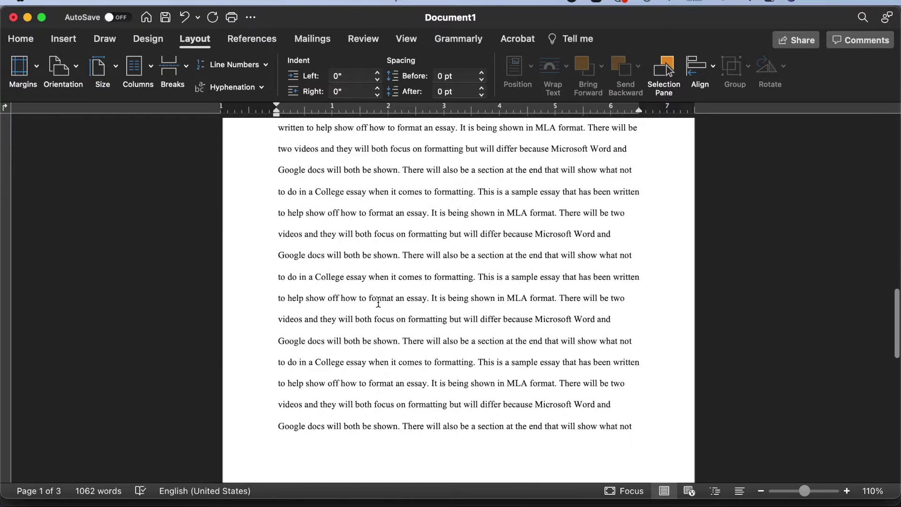
pyautogui.scroll(9, 364, 300)
pyautogui.scroll(12, 362, 266)
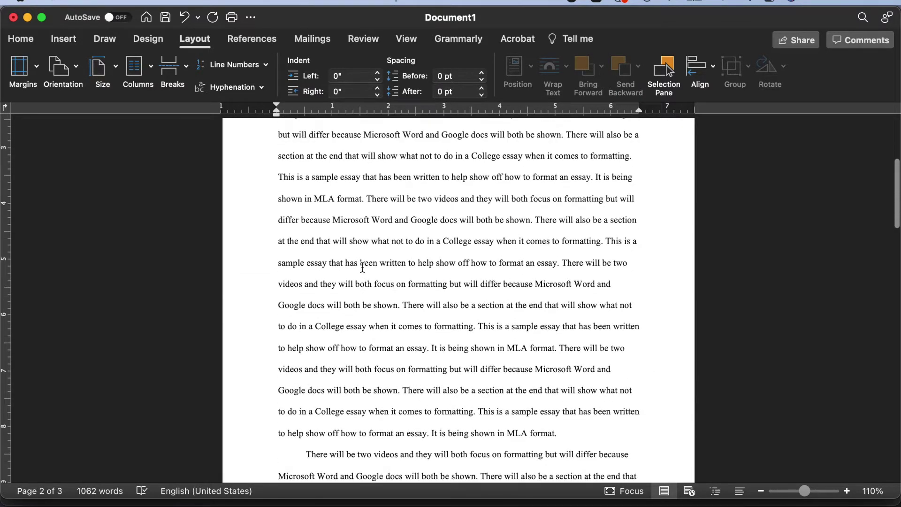
pyautogui.click(26, 71)
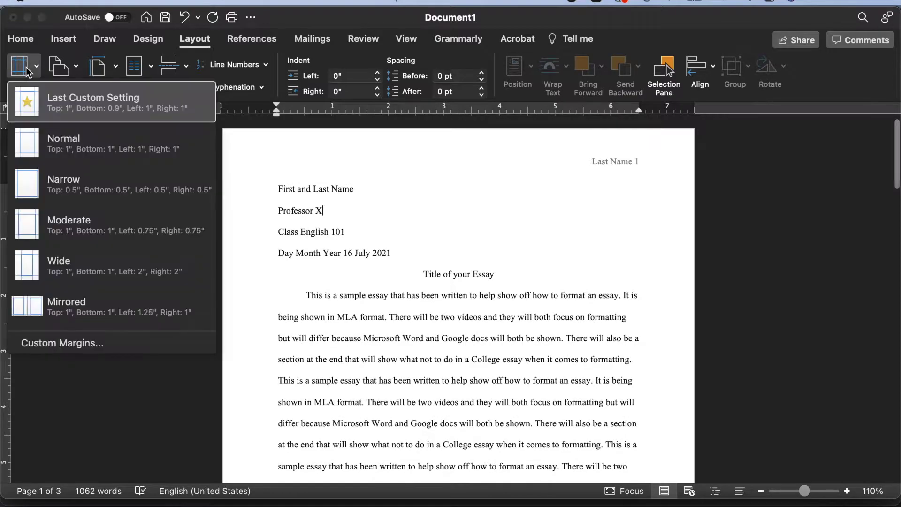
pyautogui.click(100, 343)
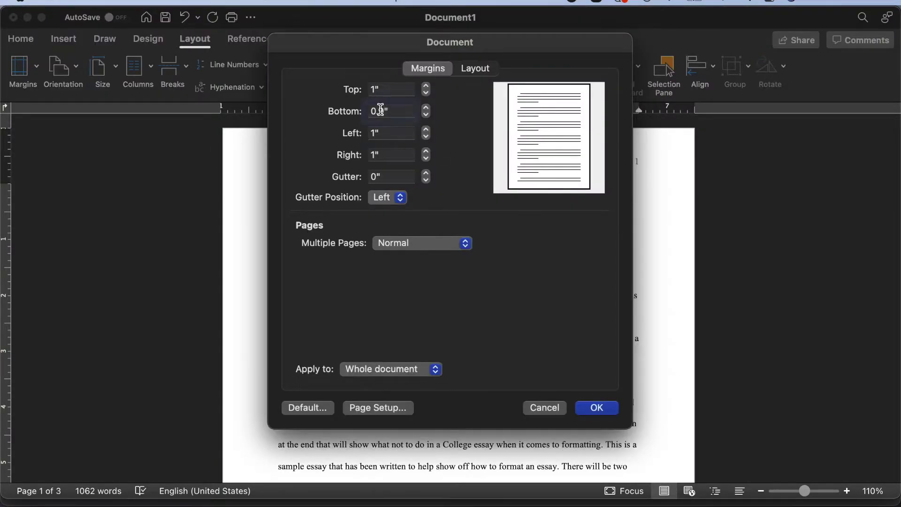
pyautogui.tripleClick(380, 110)
pyautogui.write('1')
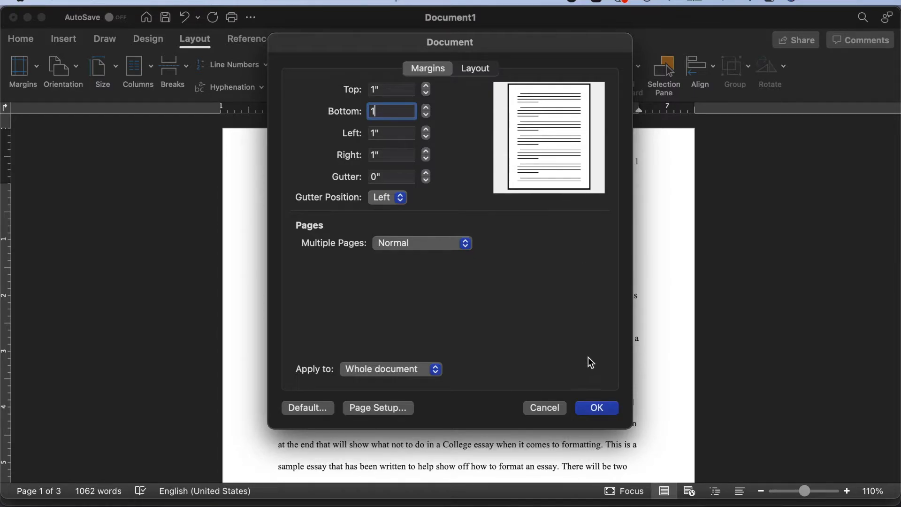
pyautogui.click(597, 407)
# Review the bottom margins, page breaks and header page numbers throughout the essay.
pyautogui.scroll(-2, 521, 329)
pyautogui.scroll(-8, 521, 328)
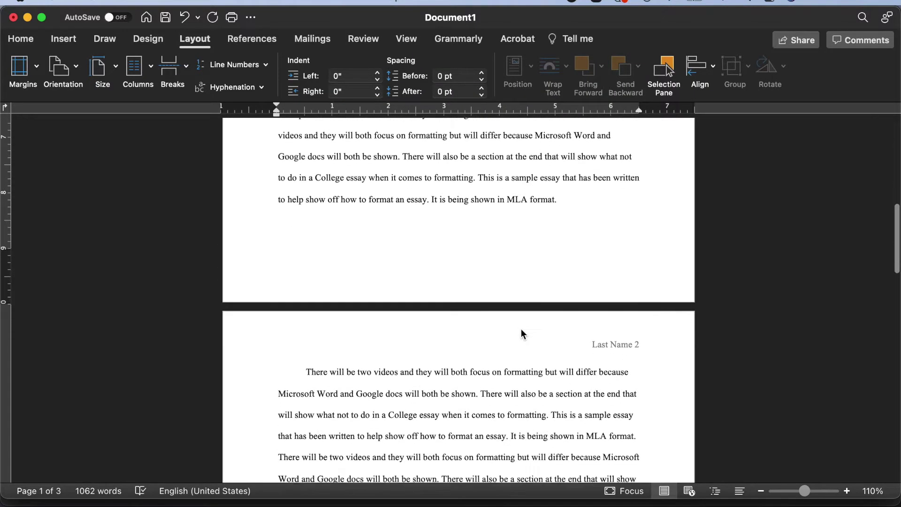
pyautogui.scroll(3, 451, 254)
pyautogui.scroll(10, 428, 191)
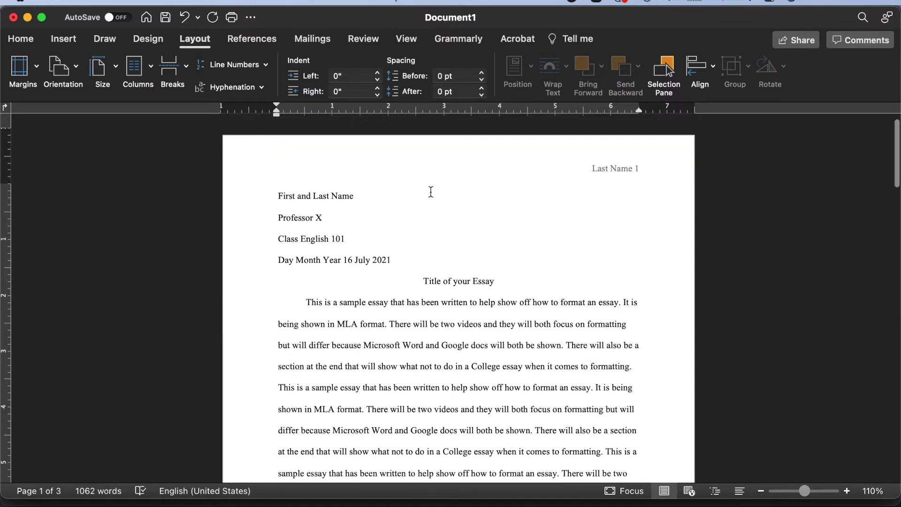
pyautogui.scroll(-11, 362, 202)
pyautogui.scroll(-10, 361, 201)
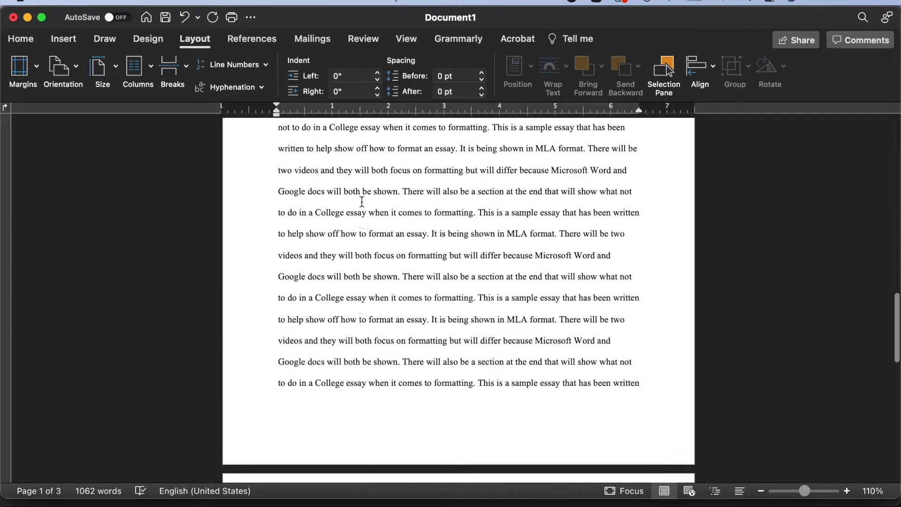
pyautogui.scroll(5, 362, 202)
pyautogui.scroll(-5, 362, 201)
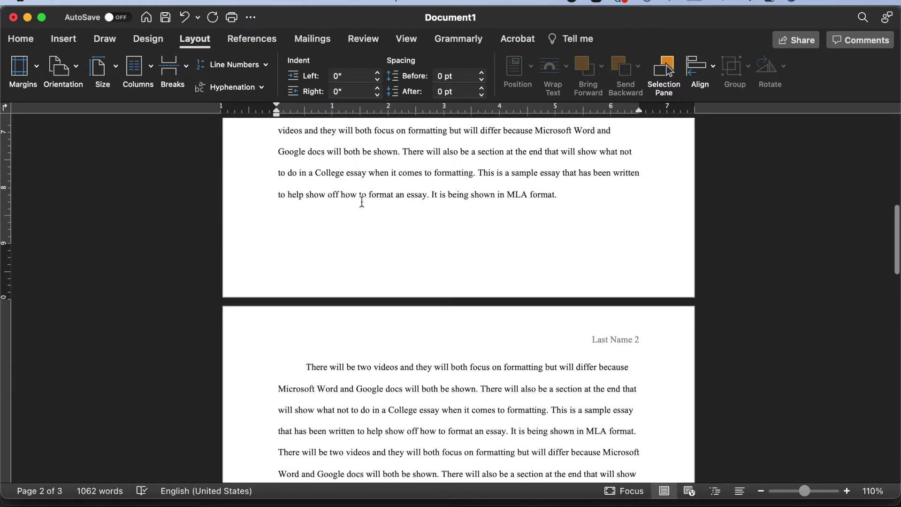
pyautogui.scroll(20, 361, 197)
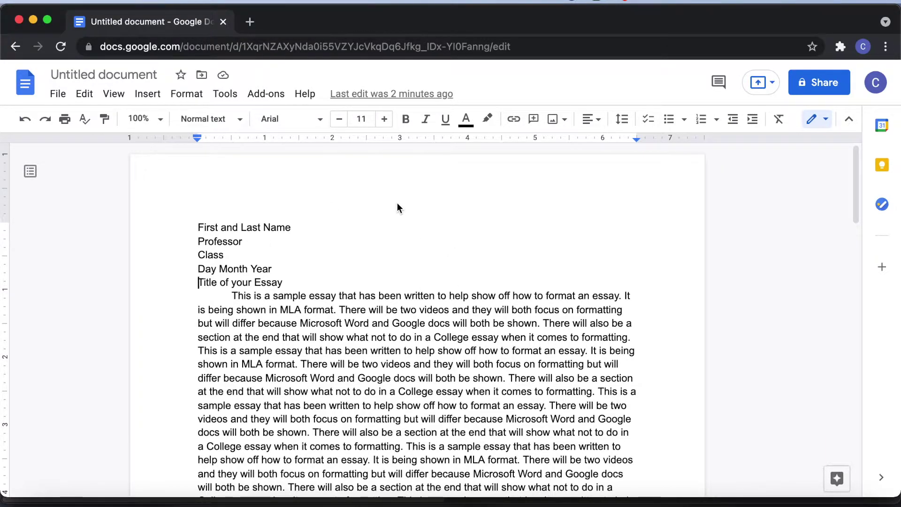
# In the Google Docs copy of the essay, set all text to Times New Roman, size 12.
pyautogui.scroll(-20, 397, 202)
pyautogui.scroll(20, 397, 207)
pyautogui.click(193, 225)
pyautogui.moveTo(193, 225); pyautogui.dragTo(398, 486)
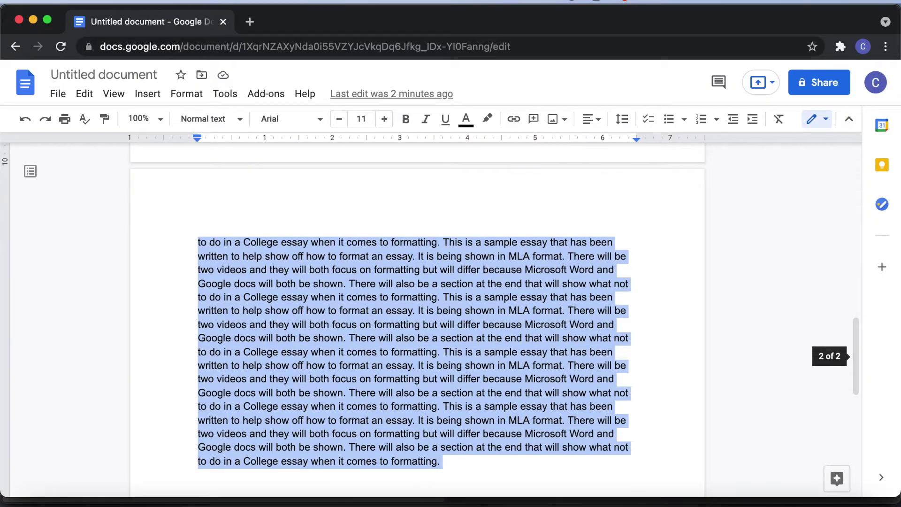
pyautogui.scroll(15, 477, 298)
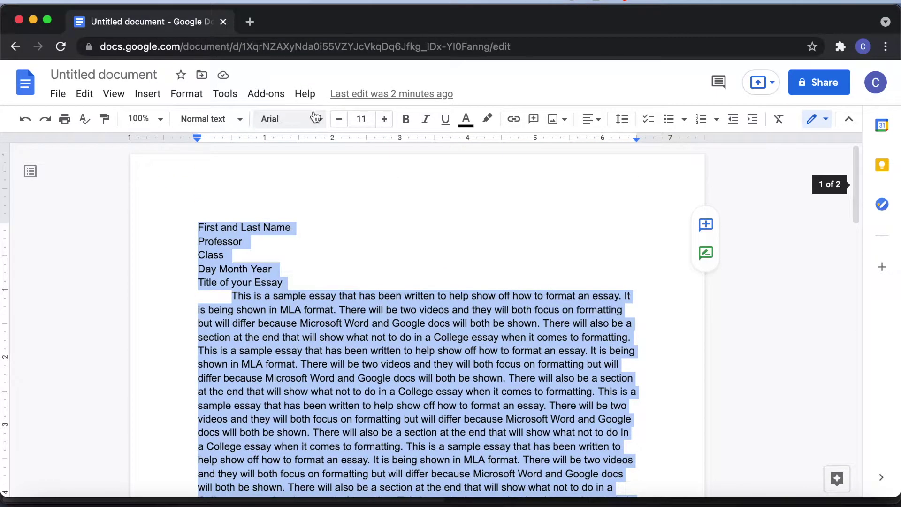
pyautogui.click(315, 119)
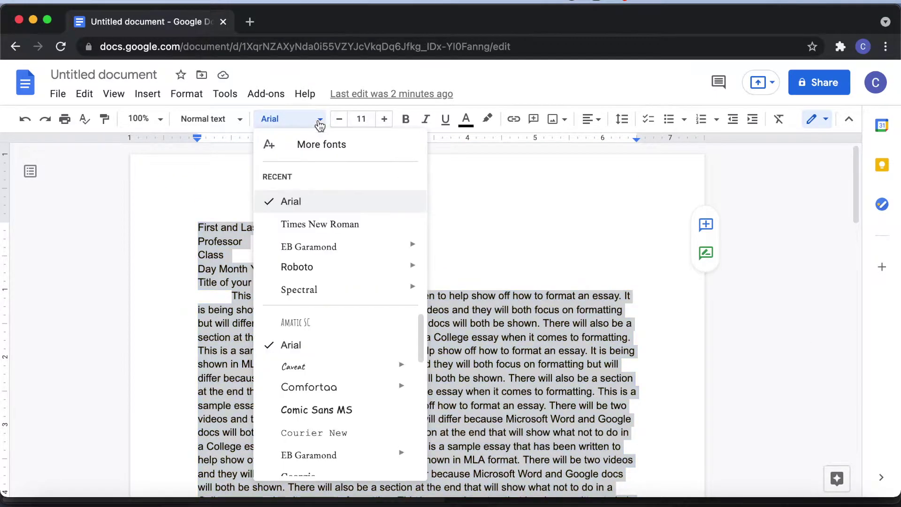
pyautogui.click(323, 226)
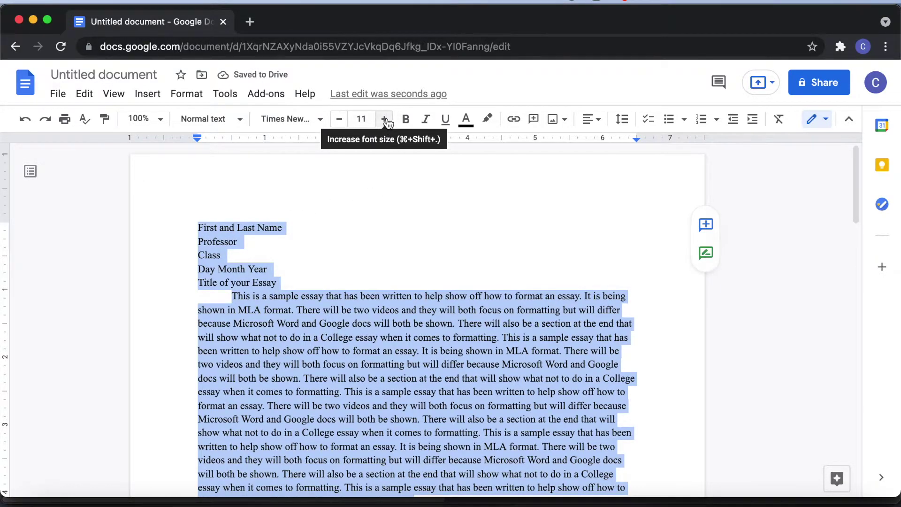
pyautogui.click(385, 119)
pyautogui.click(336, 225)
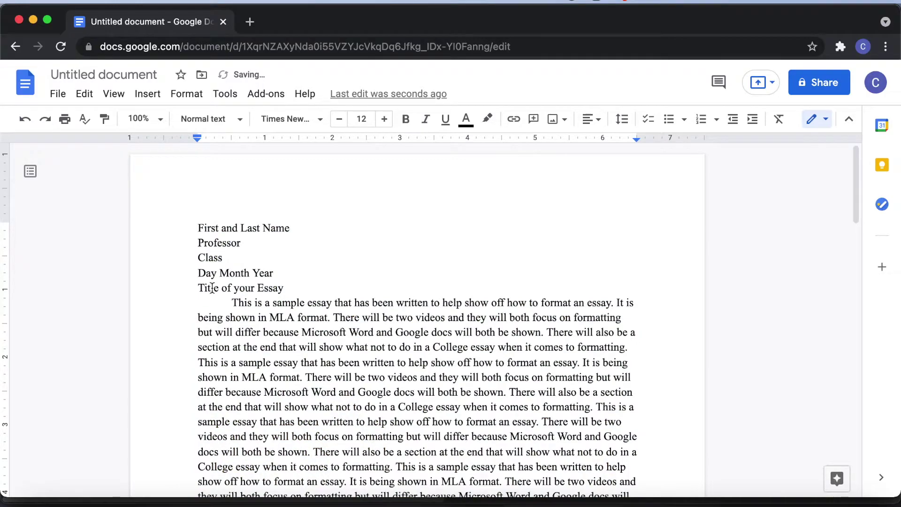
# Center the line "Title of your Essay" above the first paragraph.
pyautogui.moveTo(200, 289); pyautogui.dragTo(288, 288)
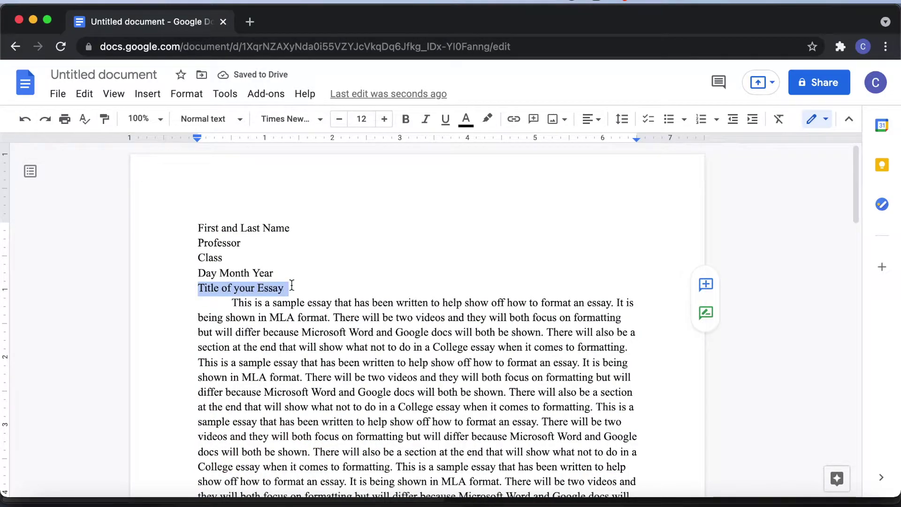
pyautogui.click(594, 121)
pyautogui.click(593, 120)
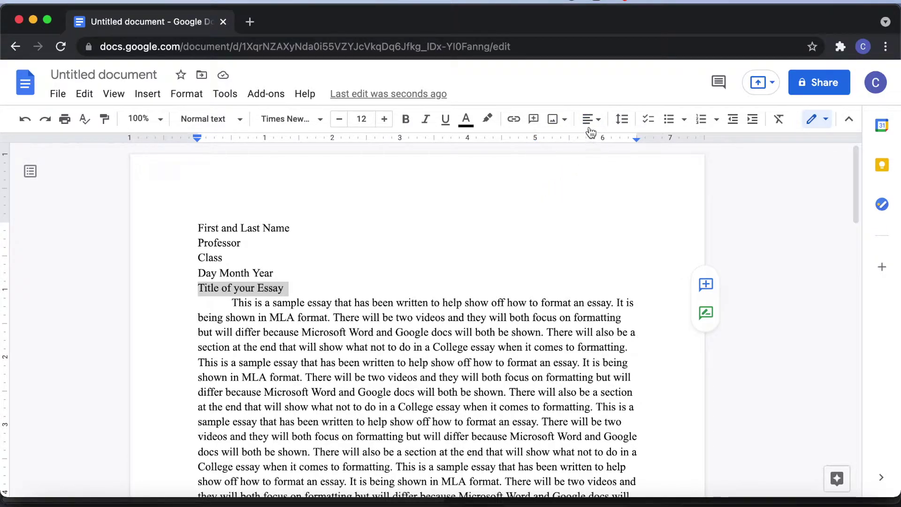
pyautogui.click(593, 125)
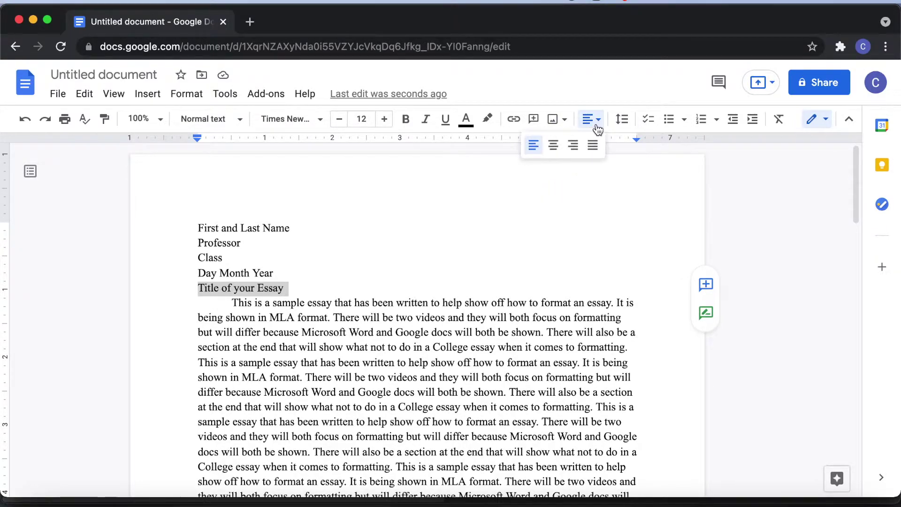
pyautogui.click(554, 146)
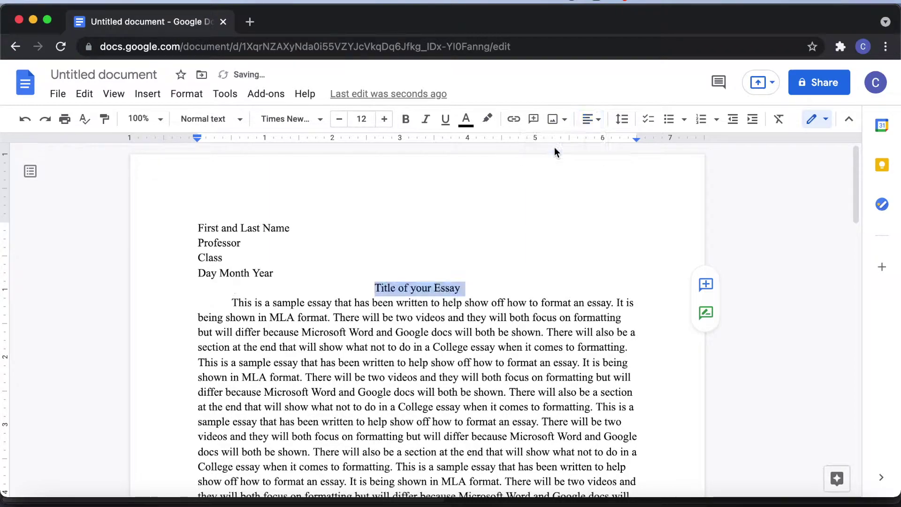
pyautogui.click(488, 240)
pyautogui.click(592, 119)
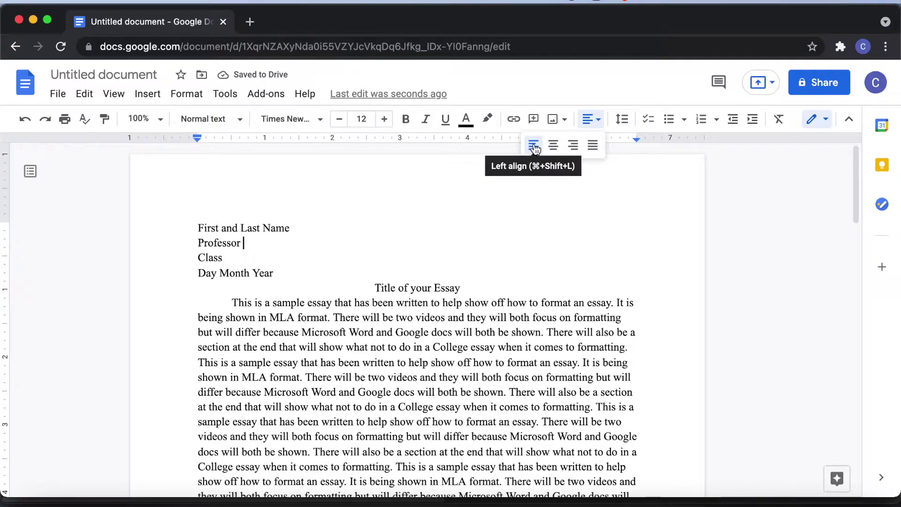
# Complete the heading lines by adding "X" after Professor, "English 101" after Class and "16 July 2021" after Day Month Year.
pyautogui.click(308, 239)
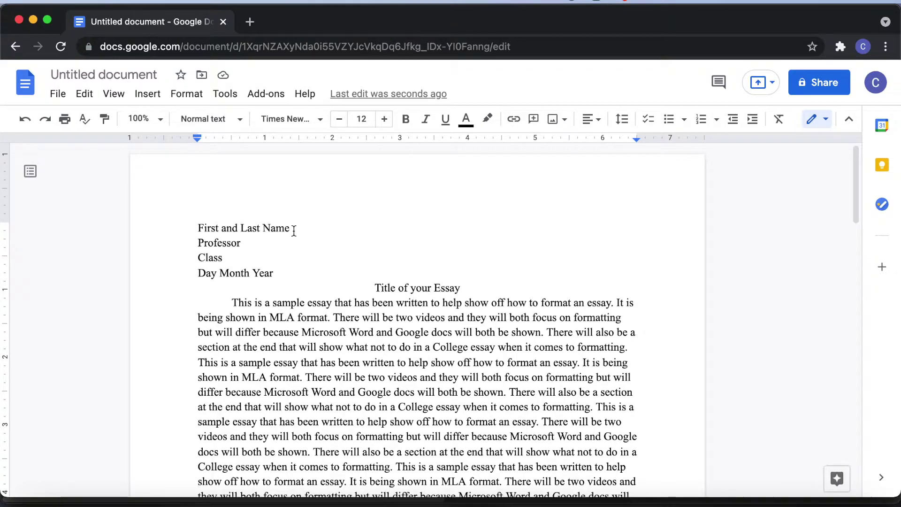
pyautogui.write('X Class ')
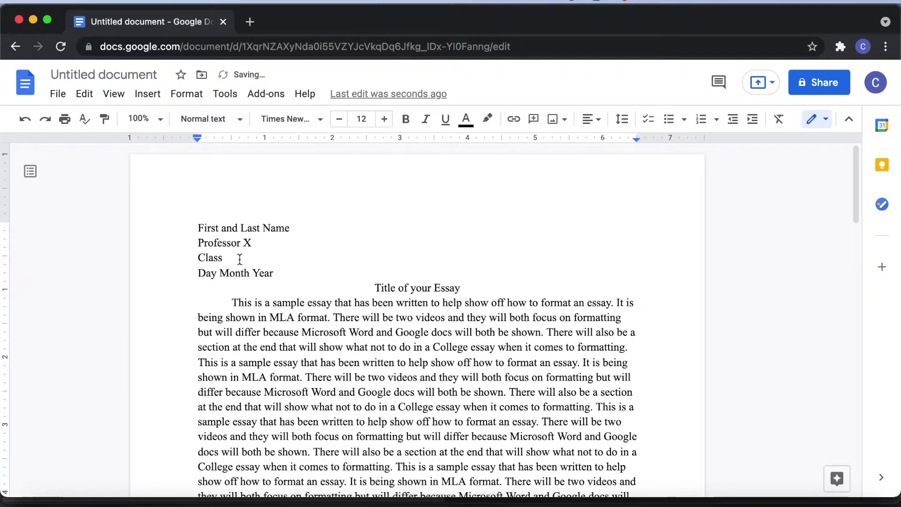
pyautogui.write('English ')
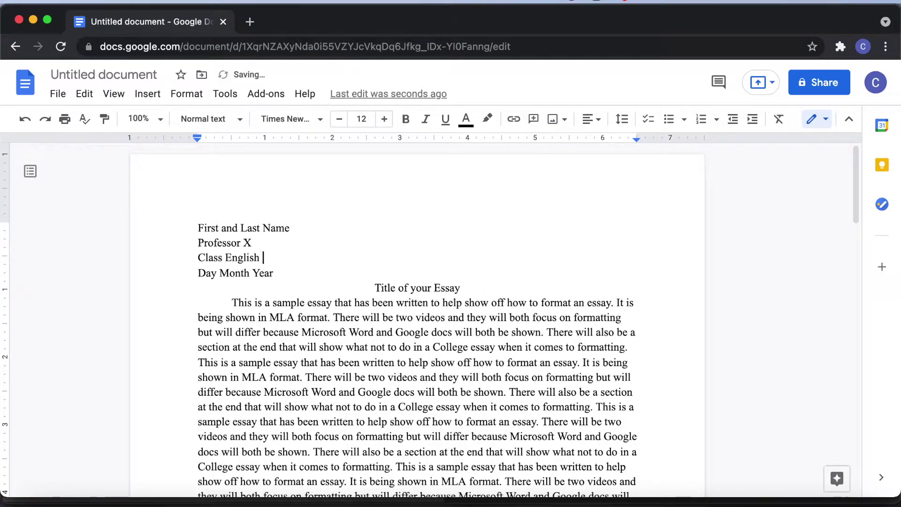
pyautogui.write('101 Day Month Year ')
pyautogui.write('16 J')
pyautogui.write('uly 2021')
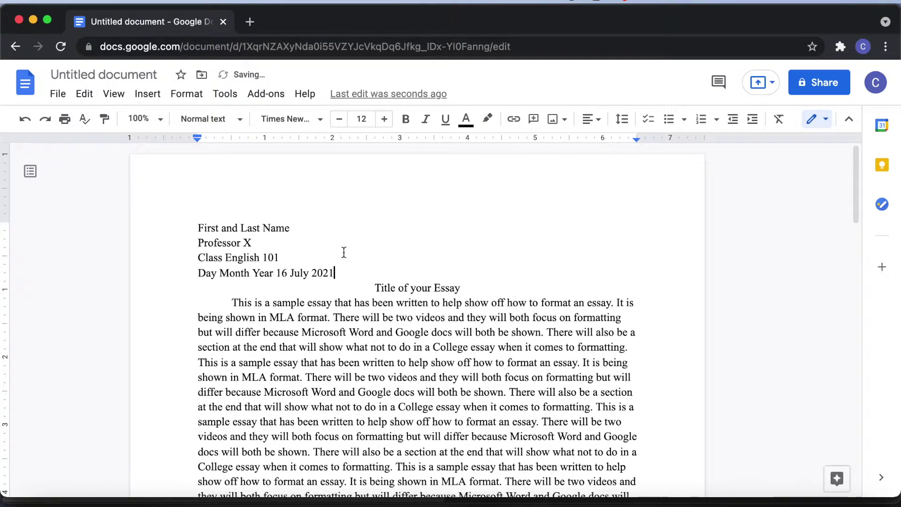
# Apply double line spacing to the entire essay, from the heading lines through the last paragraph.
pyautogui.doubleClick(198, 227)
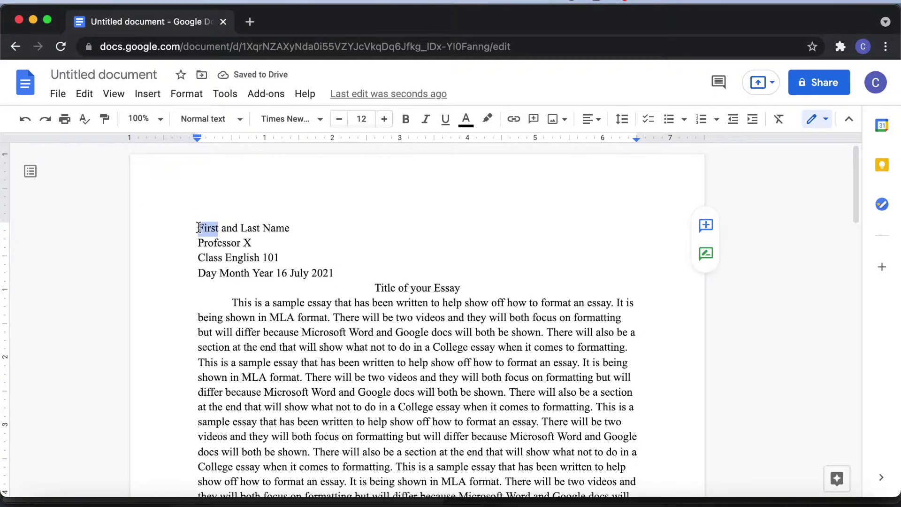
pyautogui.click(197, 228)
pyautogui.moveTo(265, 250); pyautogui.dragTo(533, 500)
pyautogui.scroll(15, 484, 207)
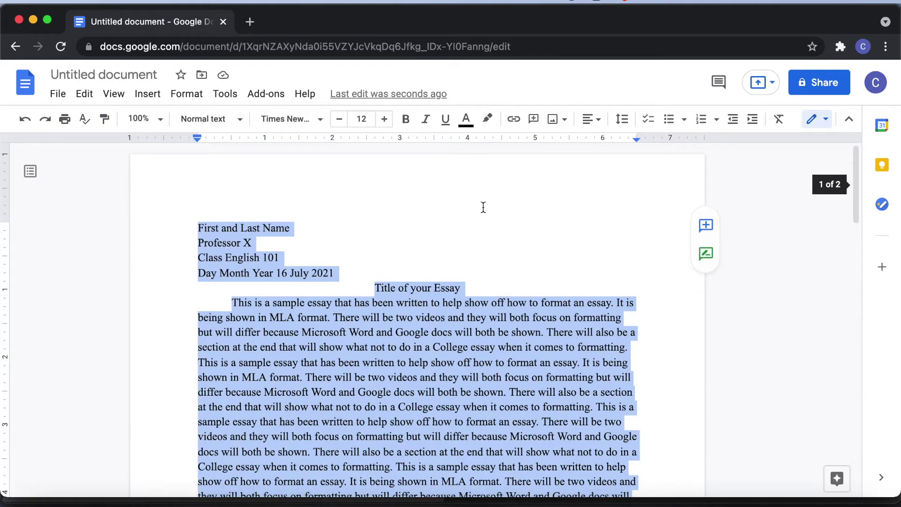
pyautogui.click(624, 122)
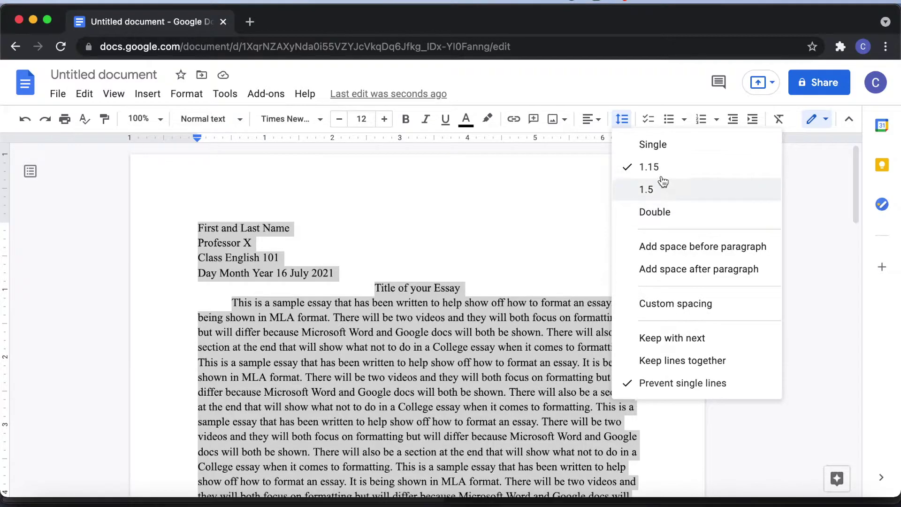
pyautogui.click(677, 211)
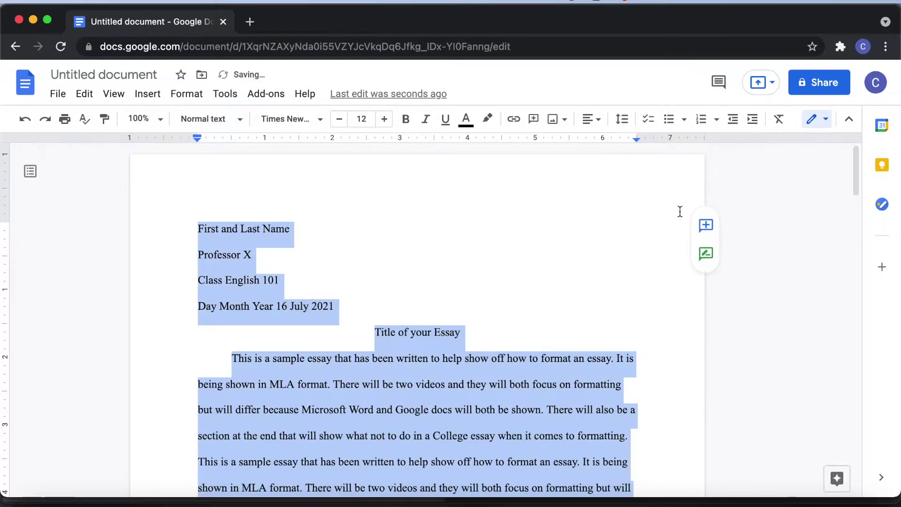
pyautogui.click(547, 268)
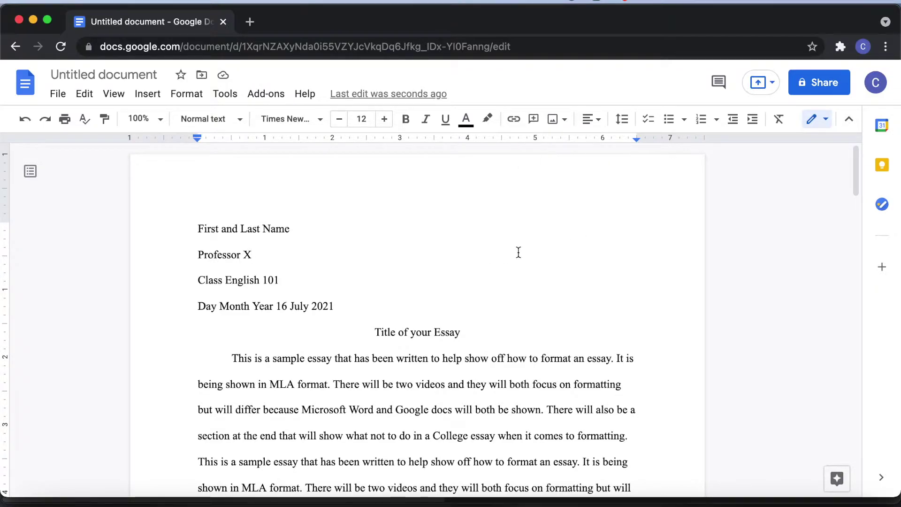
# Insert page numbers at the right of the header on every page, starting with the first, and put "Last Name" before the number.
pyautogui.moveTo(694, 214)
pyautogui.click(660, 182)
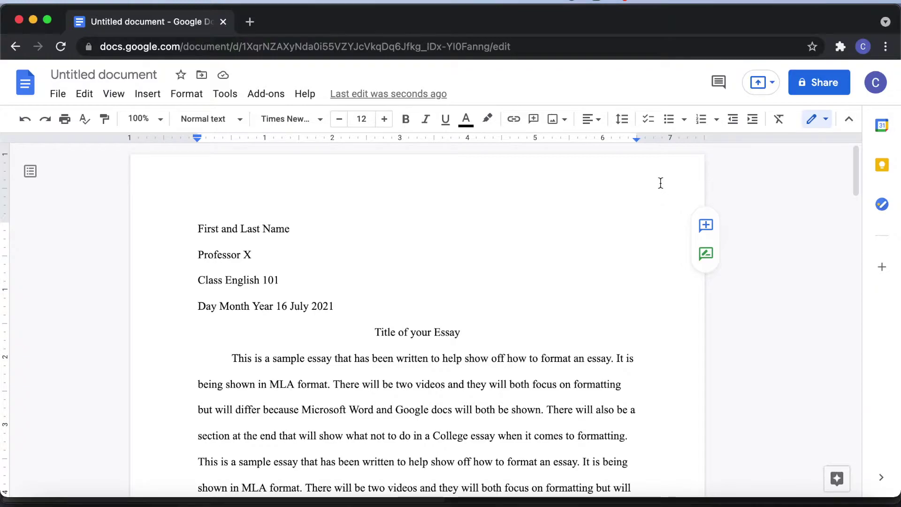
pyautogui.doubleClick(660, 182)
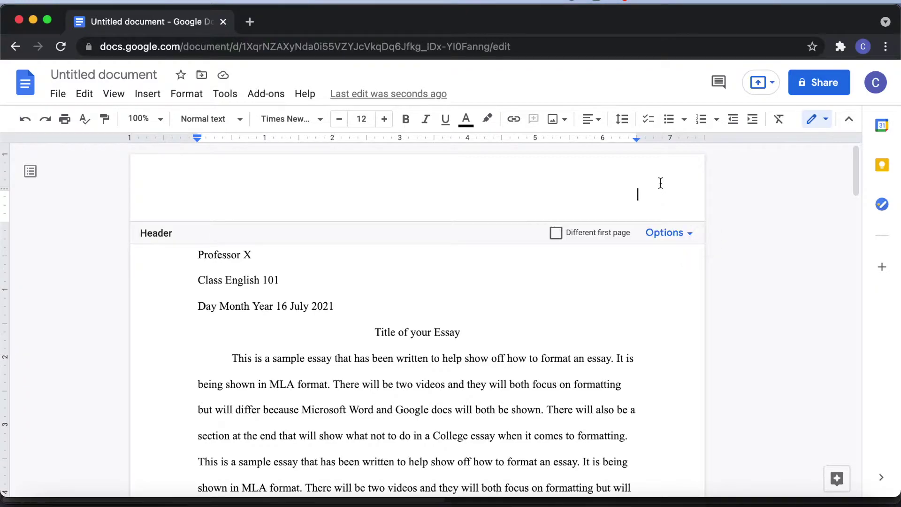
pyautogui.click(664, 242)
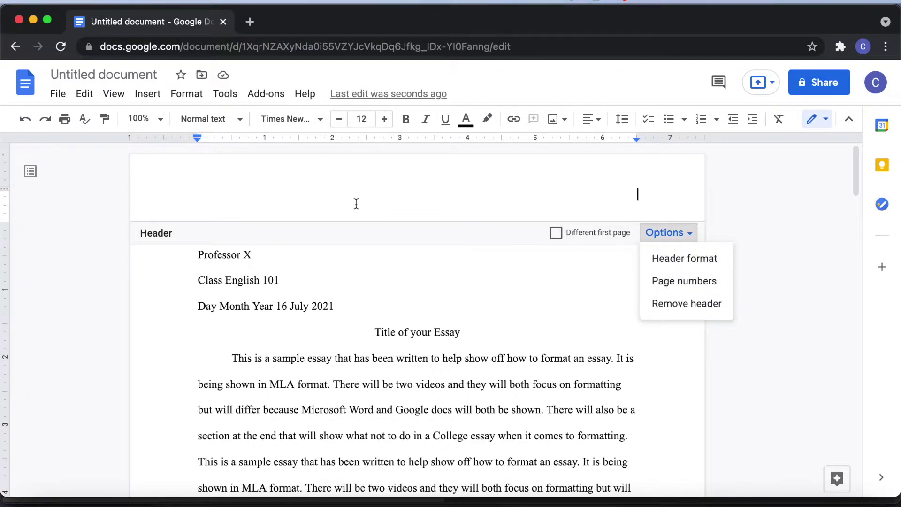
pyautogui.click(146, 99)
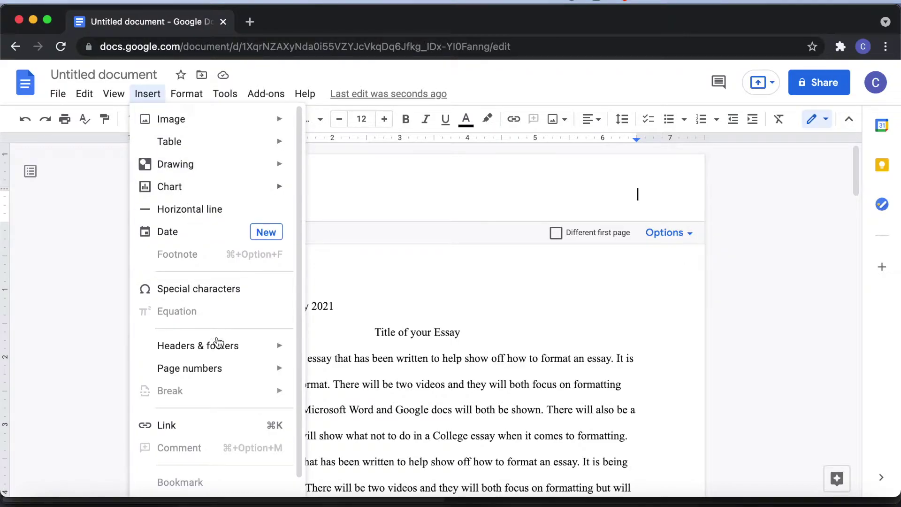
pyautogui.moveTo(213, 366)
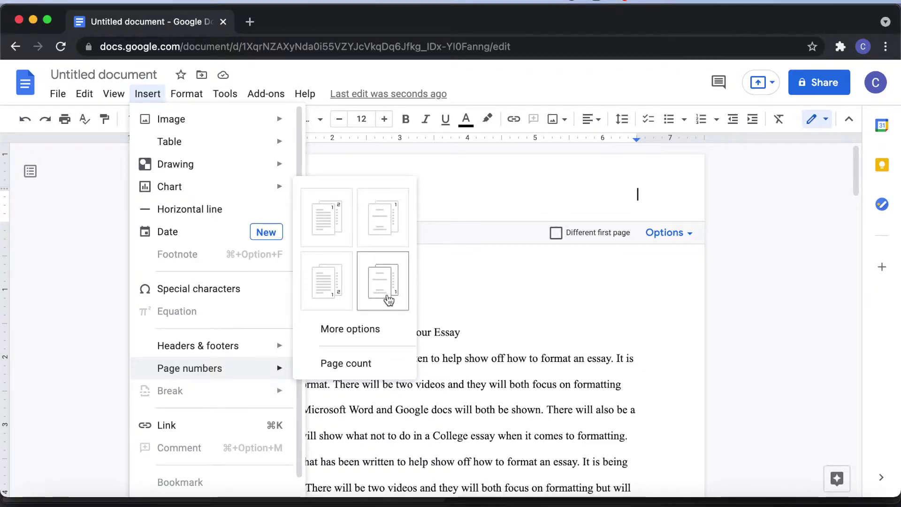
pyautogui.click(335, 216)
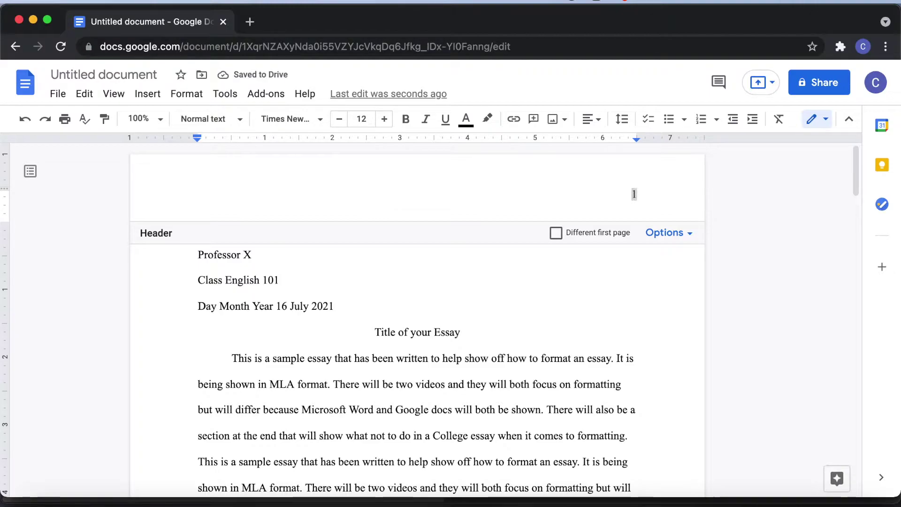
pyautogui.write('Last Name')
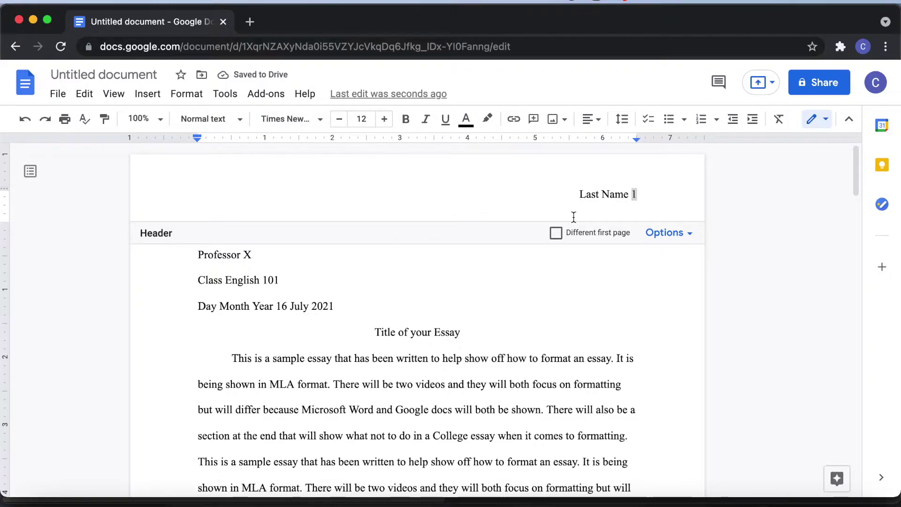
pyautogui.click(507, 299)
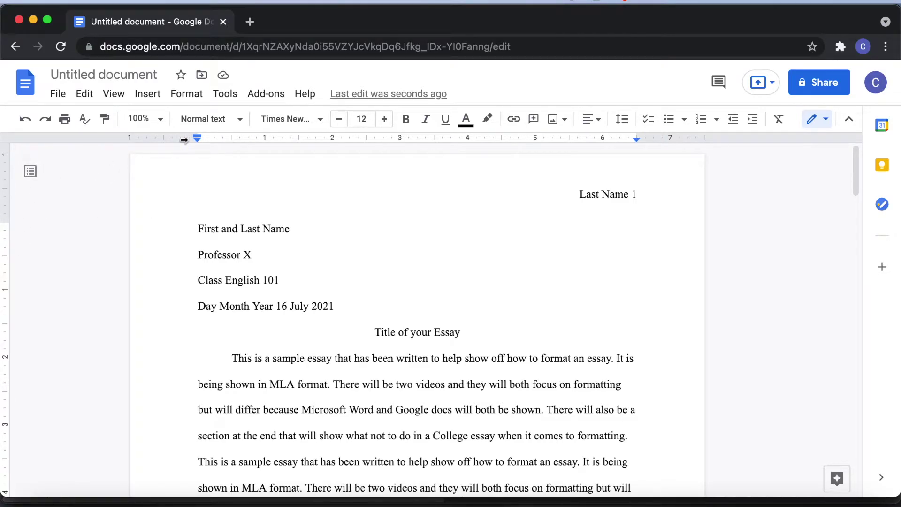
# Apply a page setup with 1-inch margins on all four sides to the whole document and check the page break.
pyautogui.click(64, 97)
pyautogui.scroll(-2, 141, 350)
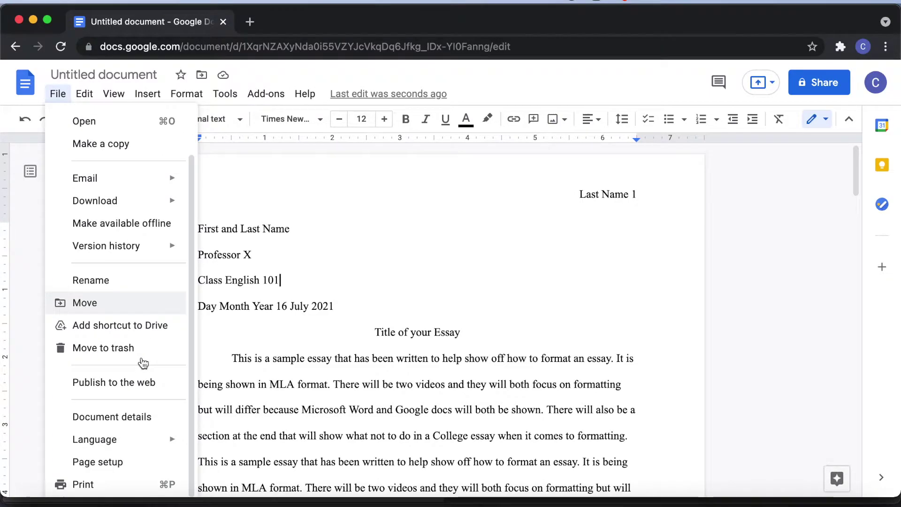
pyautogui.click(106, 463)
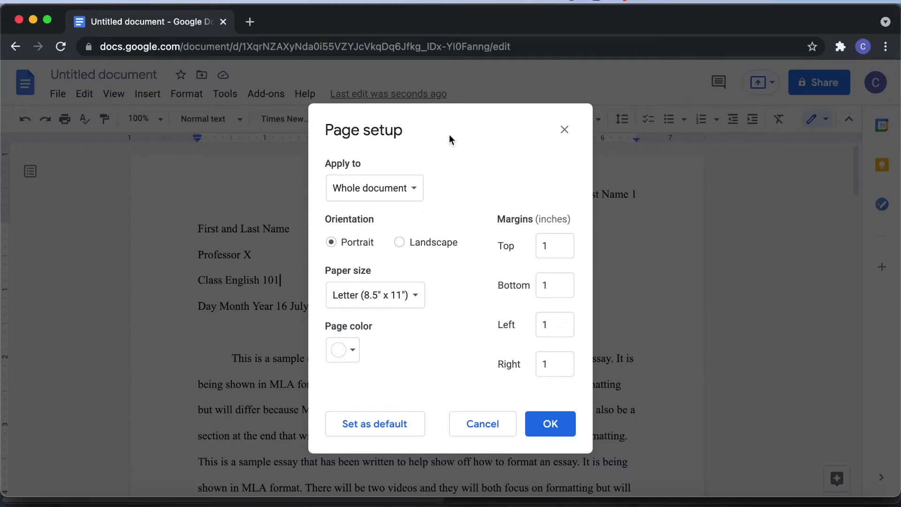
pyautogui.click(404, 188)
pyautogui.click(472, 163)
pyautogui.click(560, 286)
pyautogui.click(550, 424)
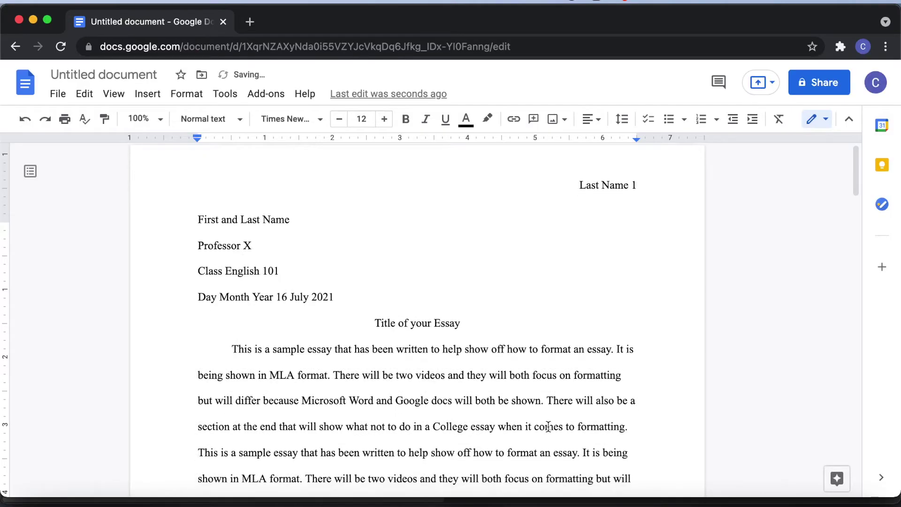
pyautogui.scroll(-10, 591, 450)
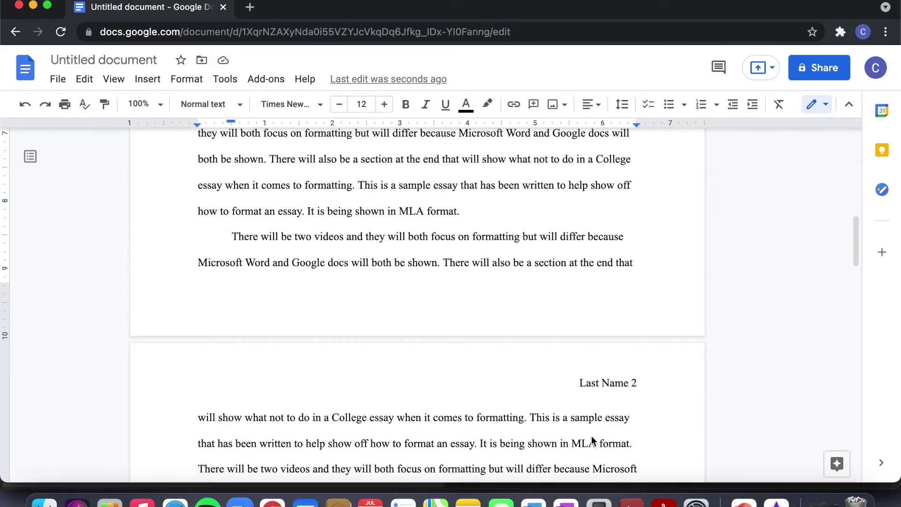